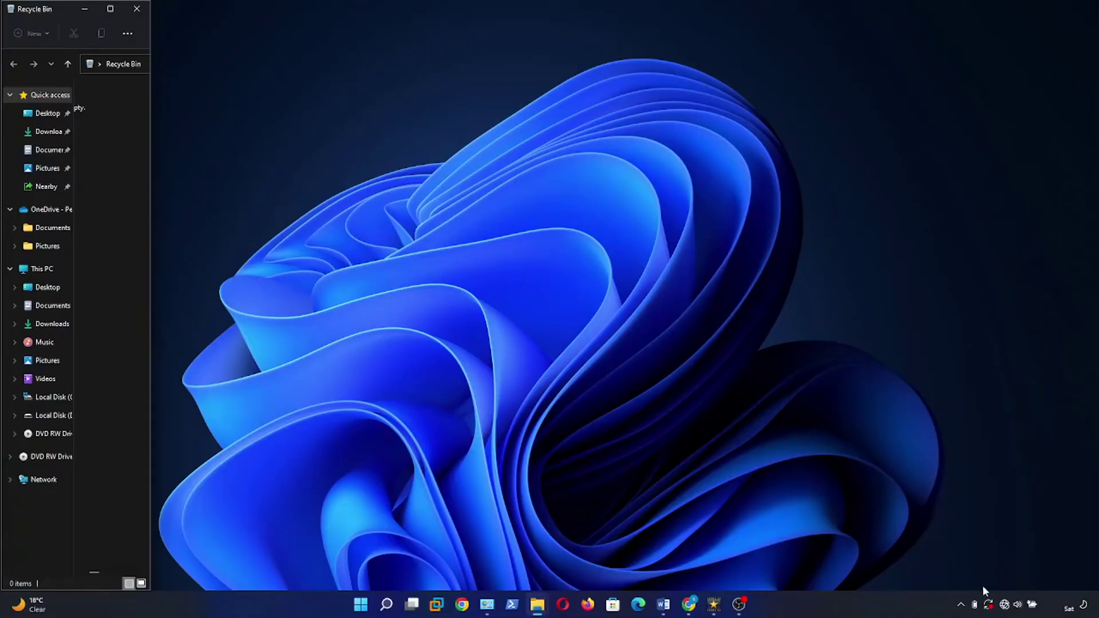
Step: Check the available Wi-Fi networks, then load 192.168.100.1 in a new Chrome window
{"action": "left_click", "coordinate": [1003, 605]}
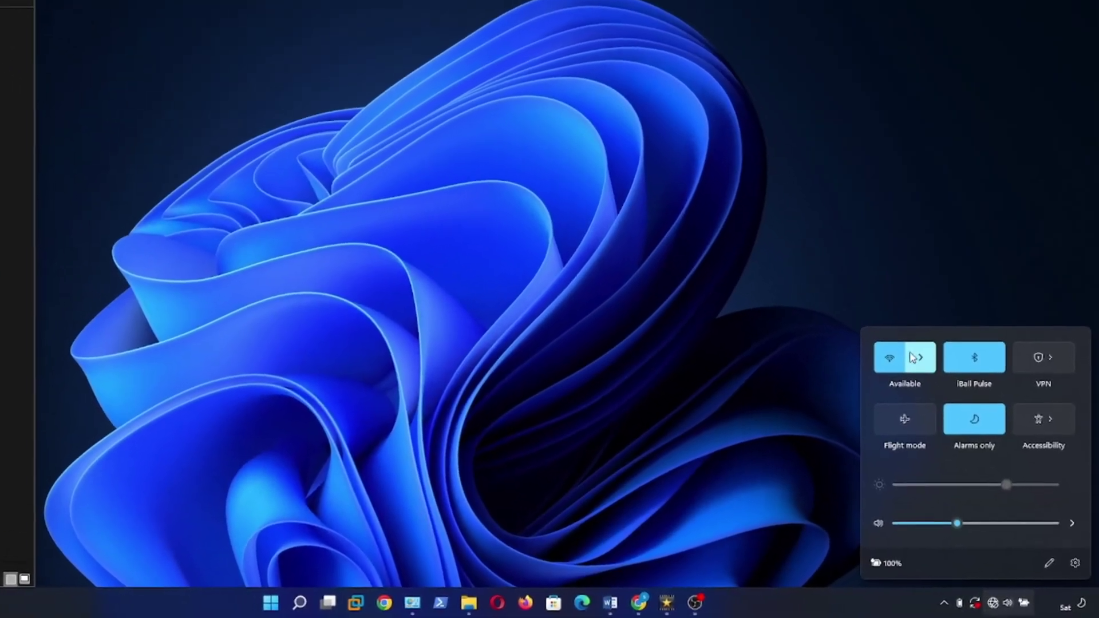
{"action": "left_click", "coordinate": [936, 382]}
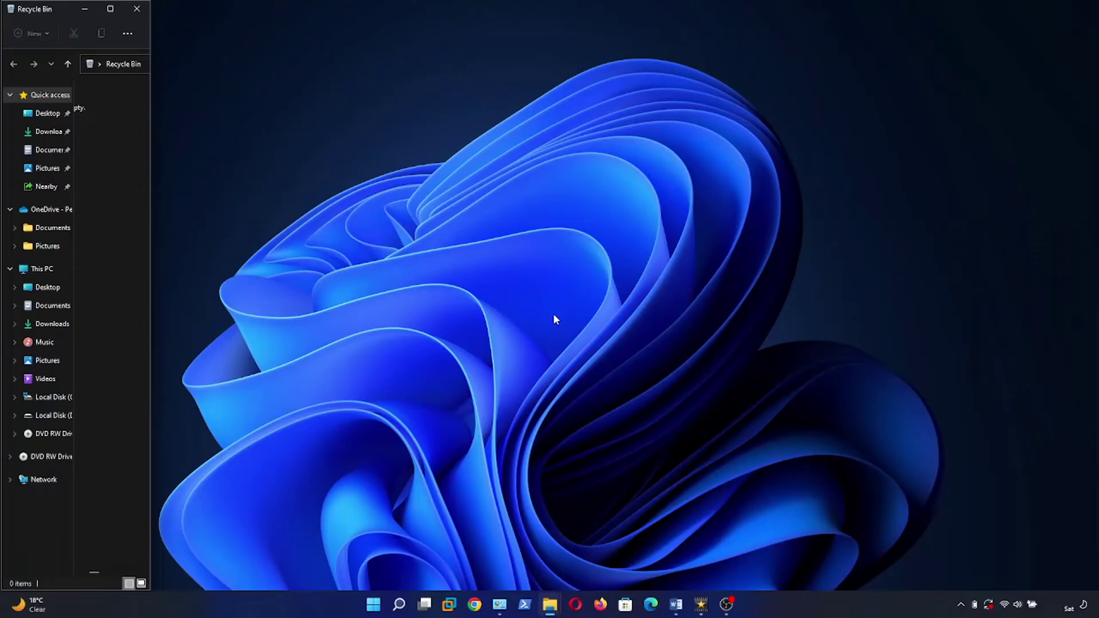
{"action": "left_click", "coordinate": [473, 605]}
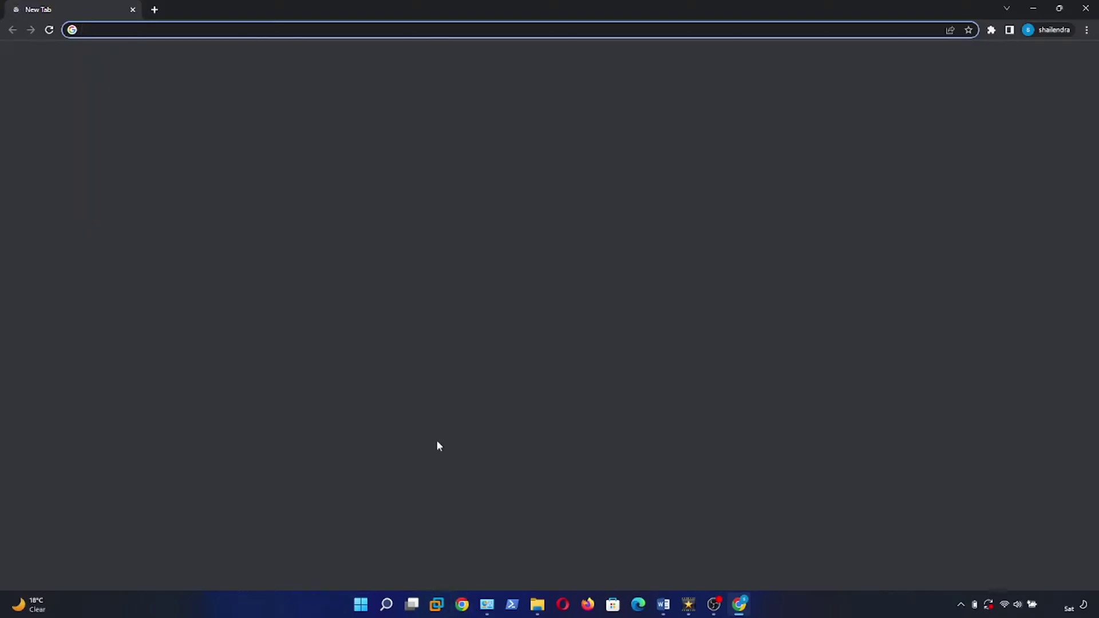
{"action": "left_click", "coordinate": [178, 30]}
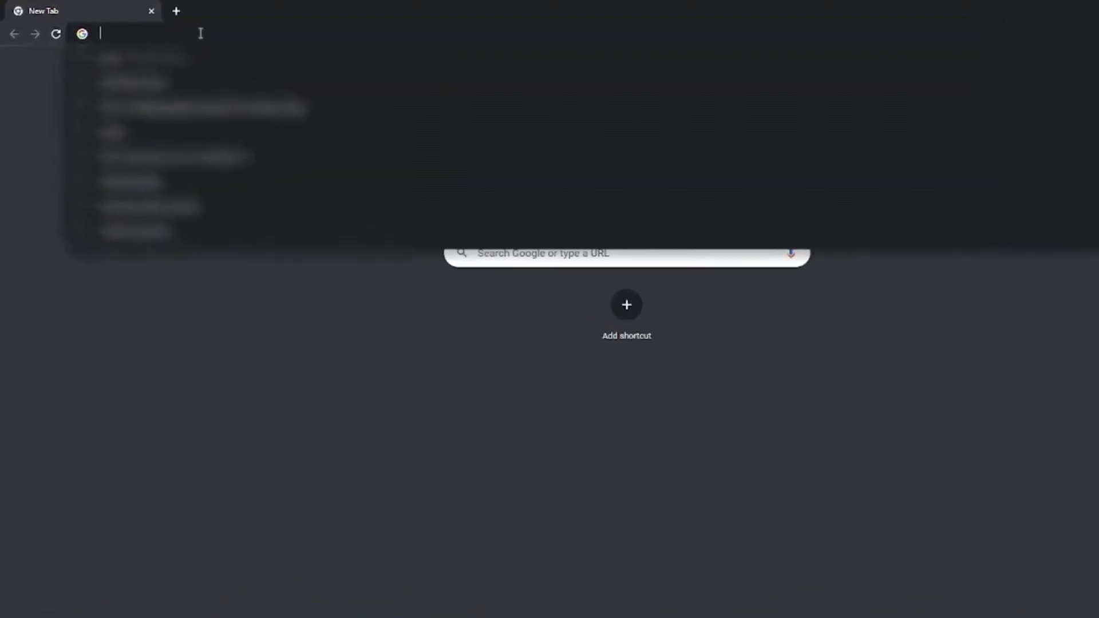
{"action": "type", "text": "192.16"}
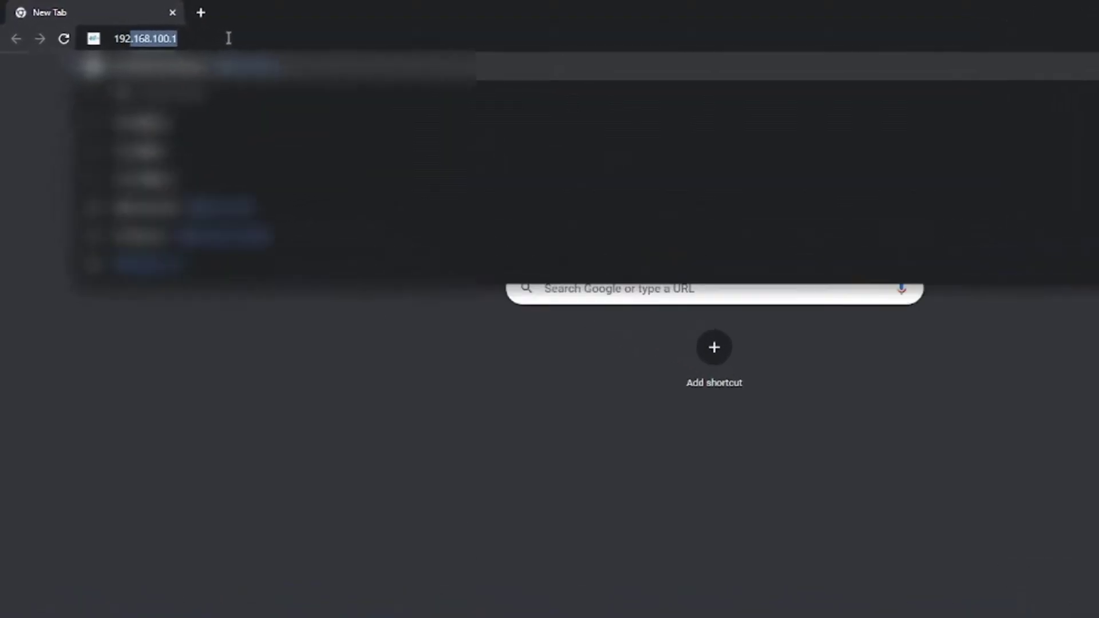
{"action": "type", "text": "8.100.1"}
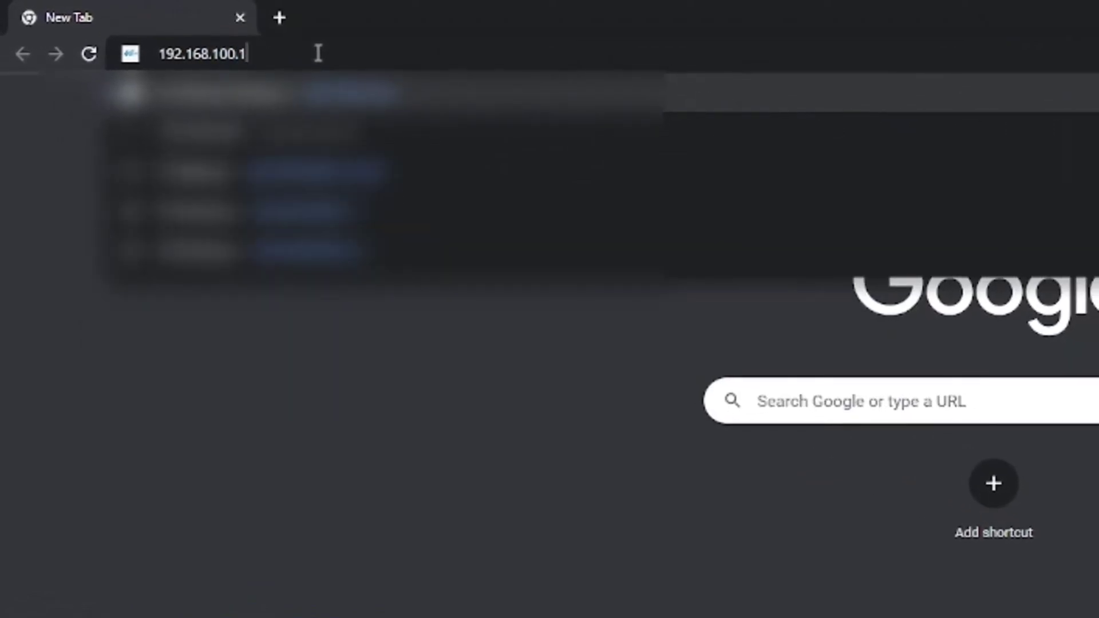
{"action": "key", "text": "Return"}
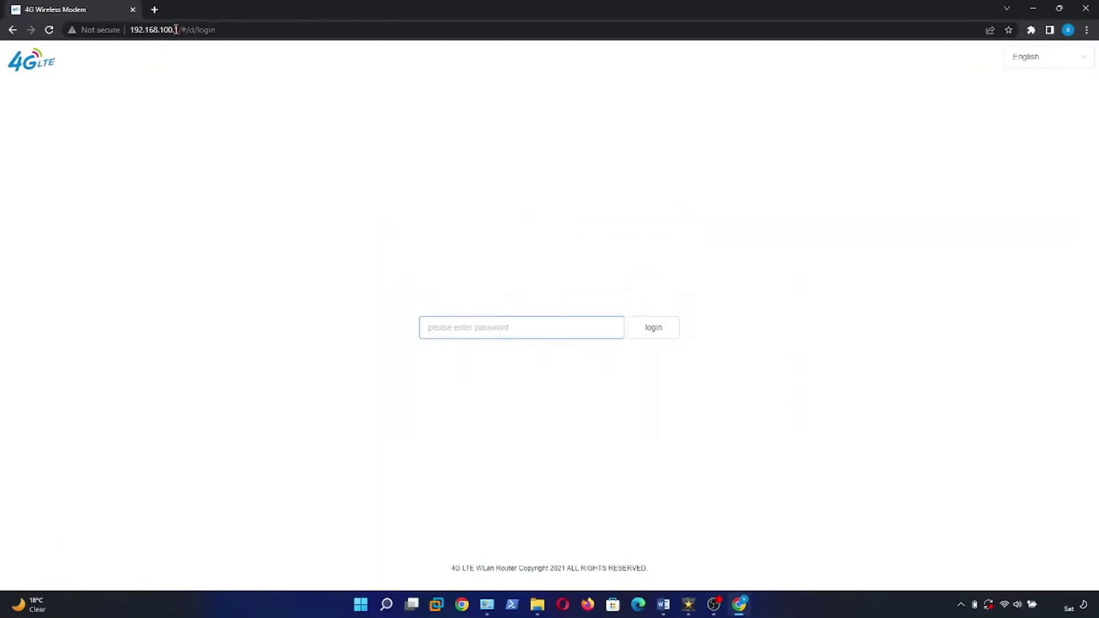
Step: Sign in to the router web admin with the admin password
{"action": "left_click", "coordinate": [464, 325]}
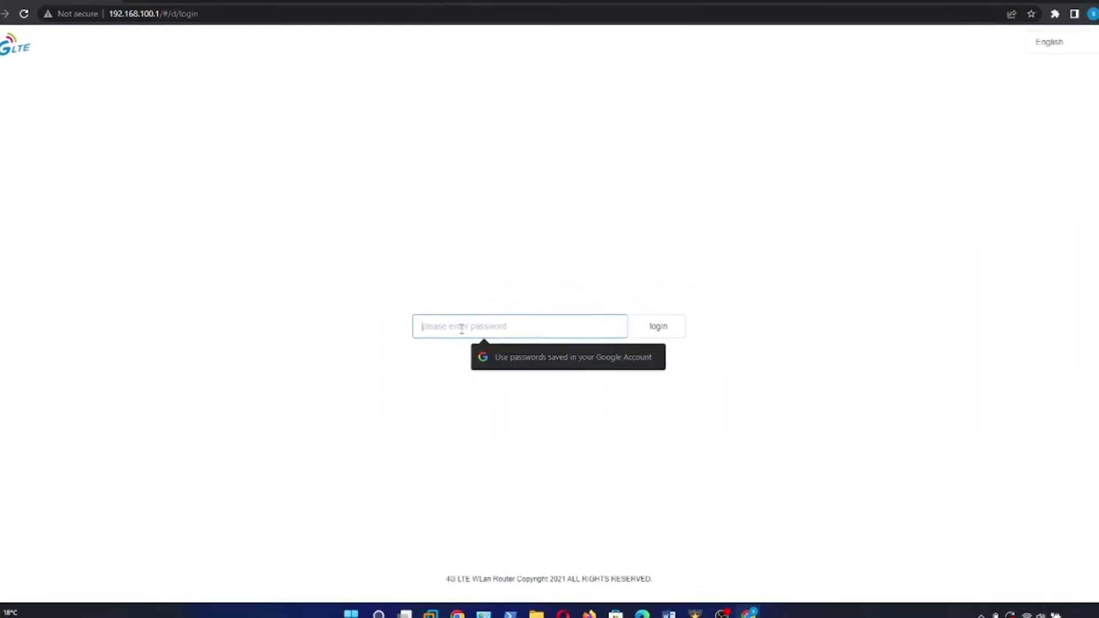
{"action": "type", "text": "•••"}
{"action": "type", "text": "••"}
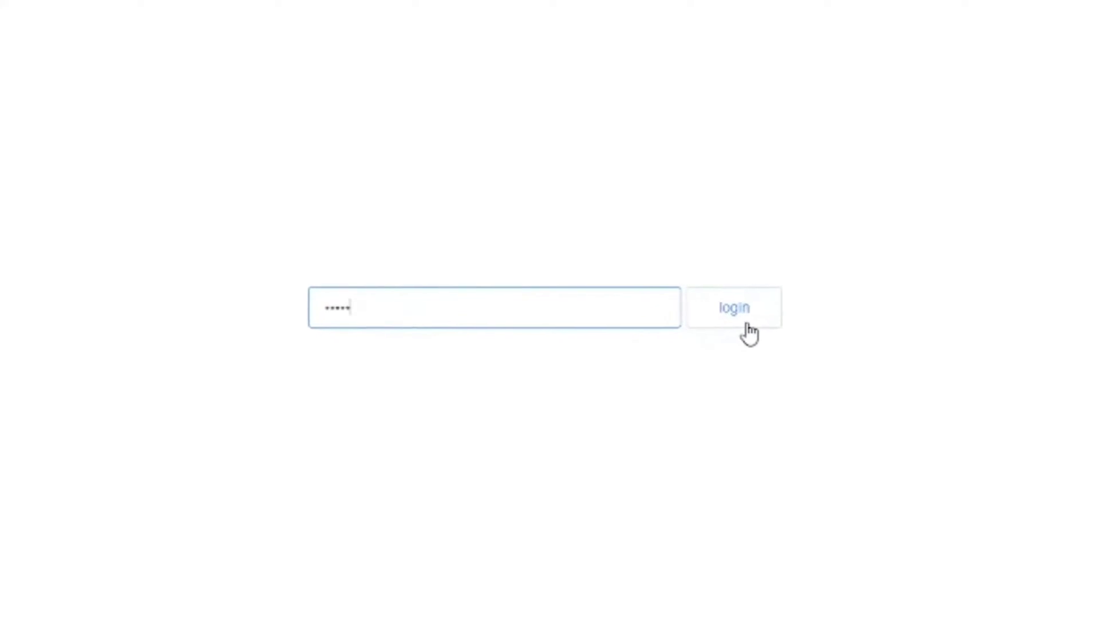
{"action": "left_click", "coordinate": [766, 322]}
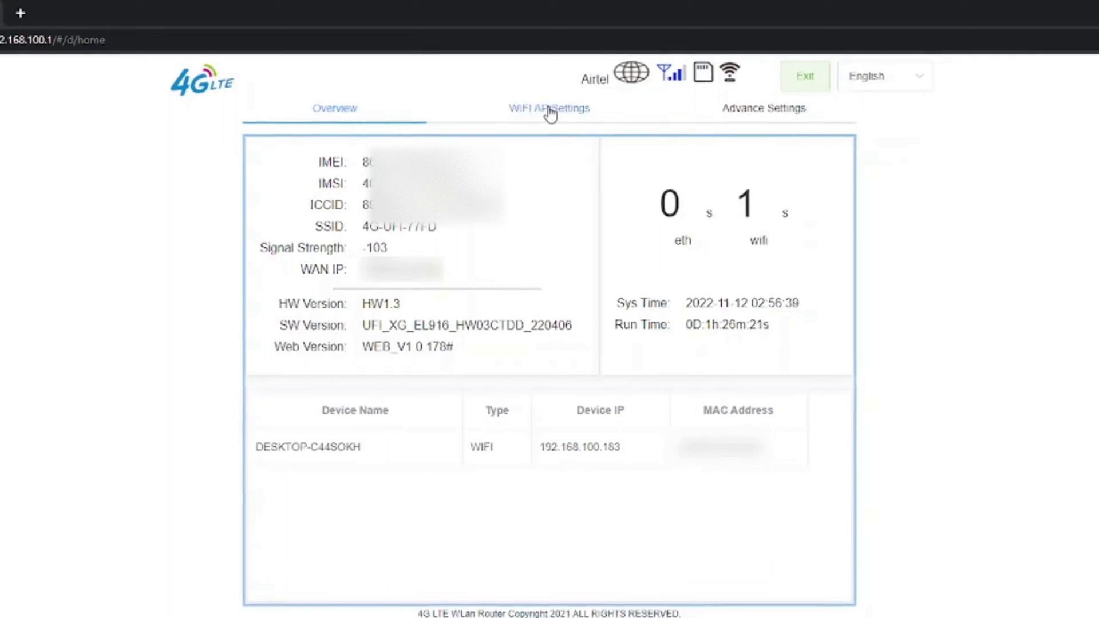
Step: In WIFI AP Settings, set AP Name to NEWSSID with a new password and confirm the change
{"action": "left_click", "coordinate": [544, 114]}
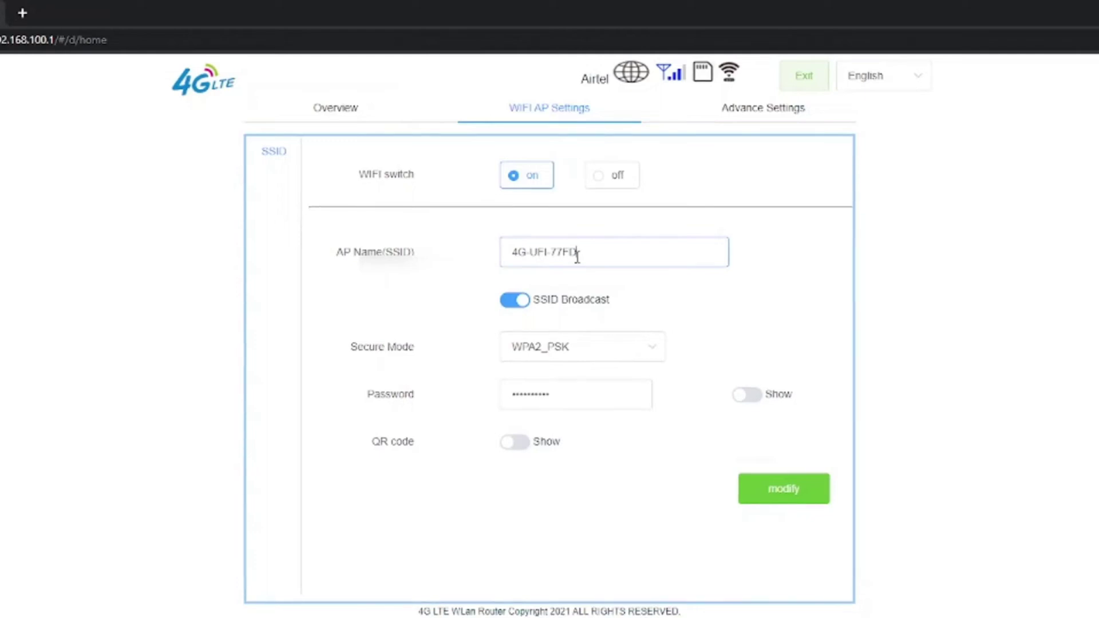
{"action": "left_click", "coordinate": [747, 394]}
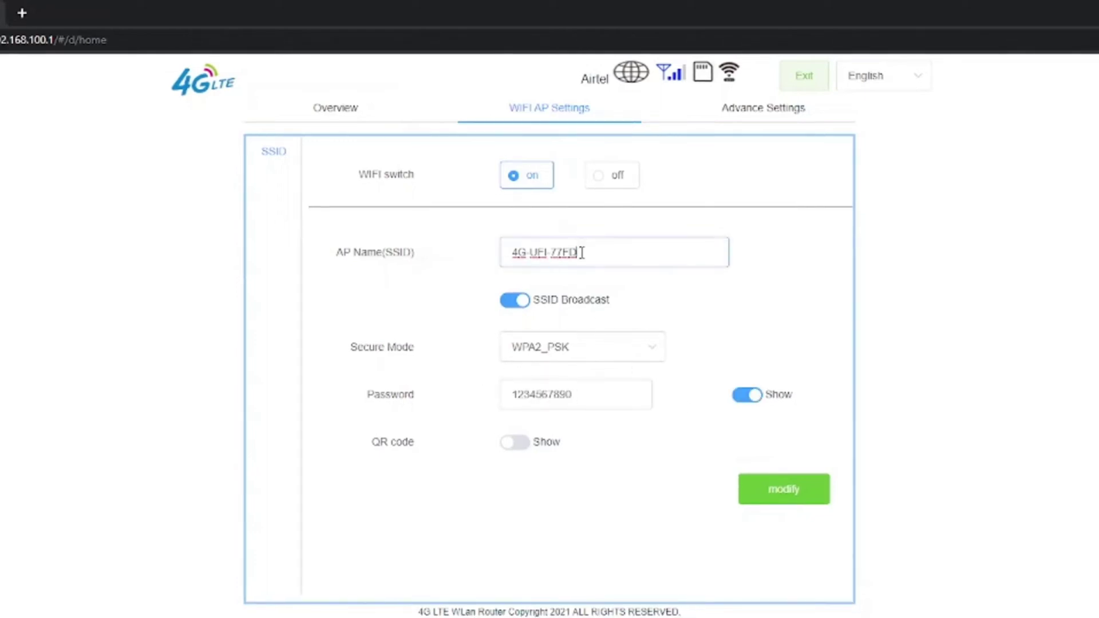
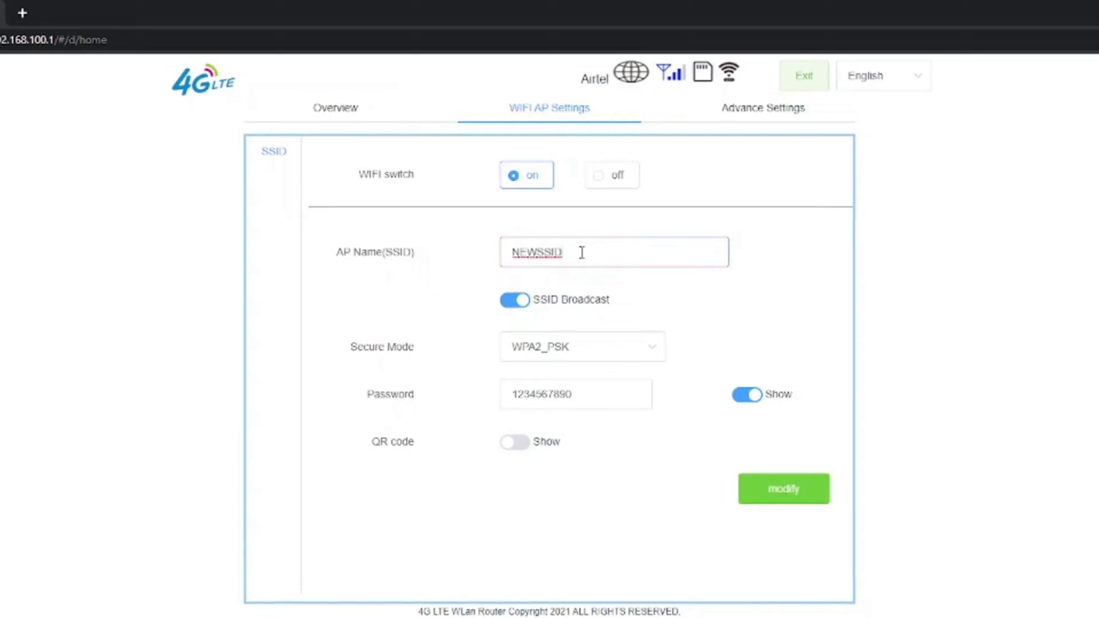
{"action": "key", "text": "BackSpace"}
{"action": "key", "text": "BackSpace"}
{"action": "key", "text": "BackSpace"}
{"action": "key", "text": "BackSpace"}
{"action": "key", "text": "BackSpace"}
{"action": "key", "text": "BackSpace"}
{"action": "key", "text": "BackSpace"}
{"action": "key", "text": "BackSpace"}
{"action": "key", "text": "BackSpace"}
{"action": "key", "text": "BackSpace"}
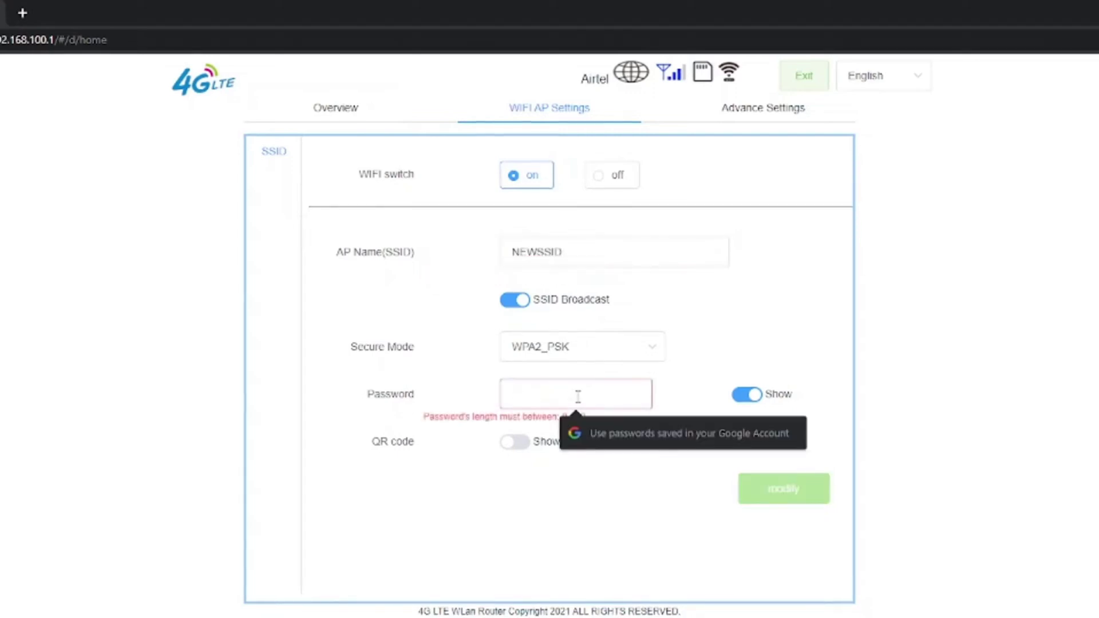
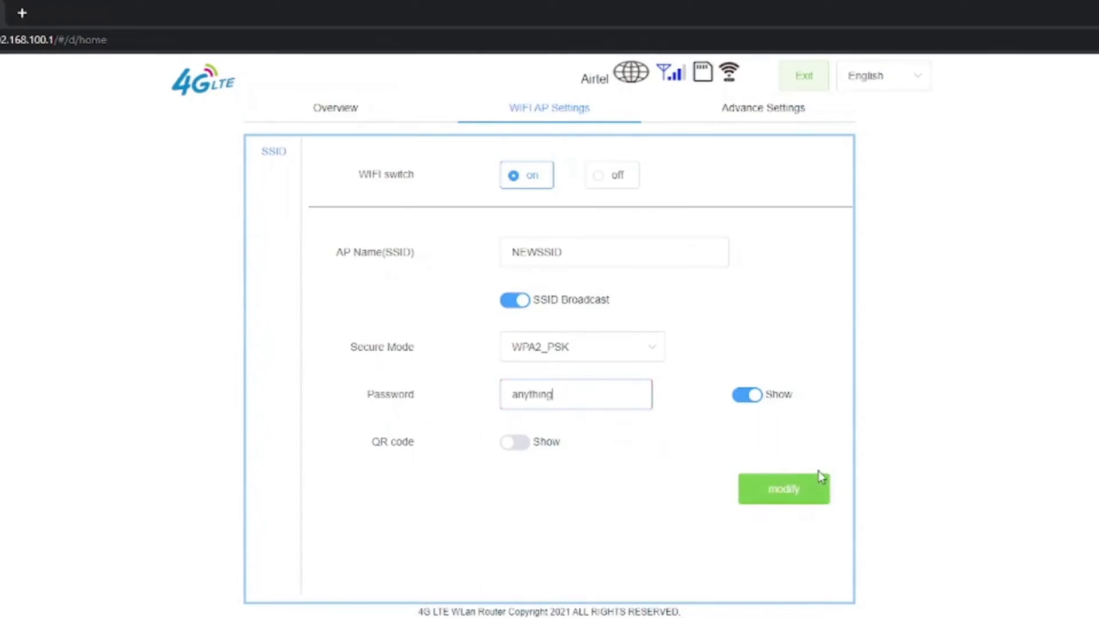
{"action": "left_click", "coordinate": [792, 491]}
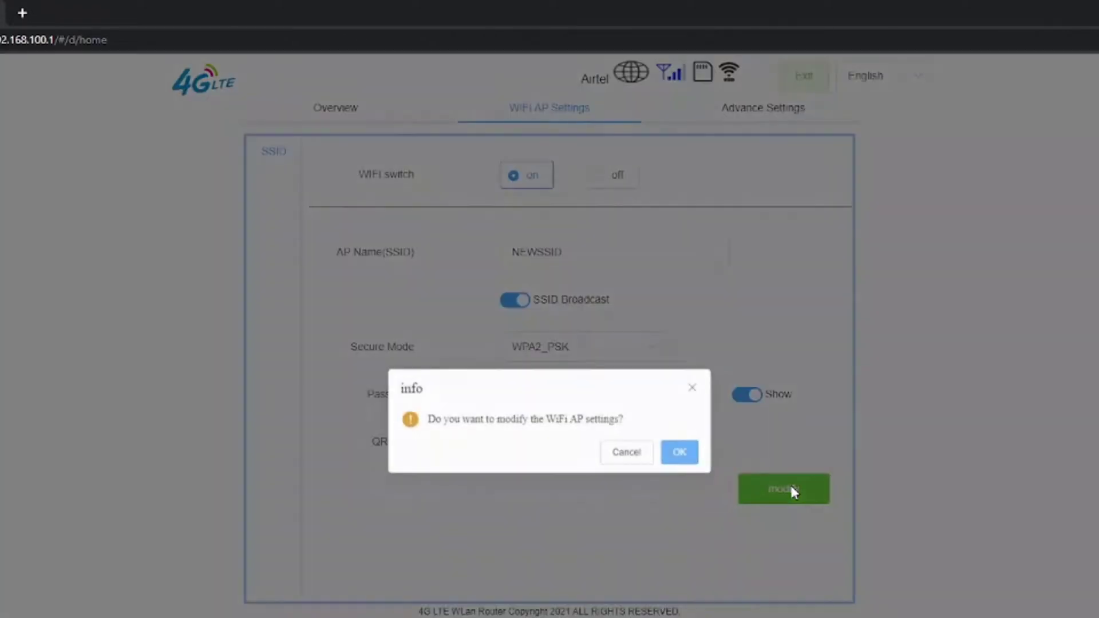
{"action": "left_click", "coordinate": [681, 453]}
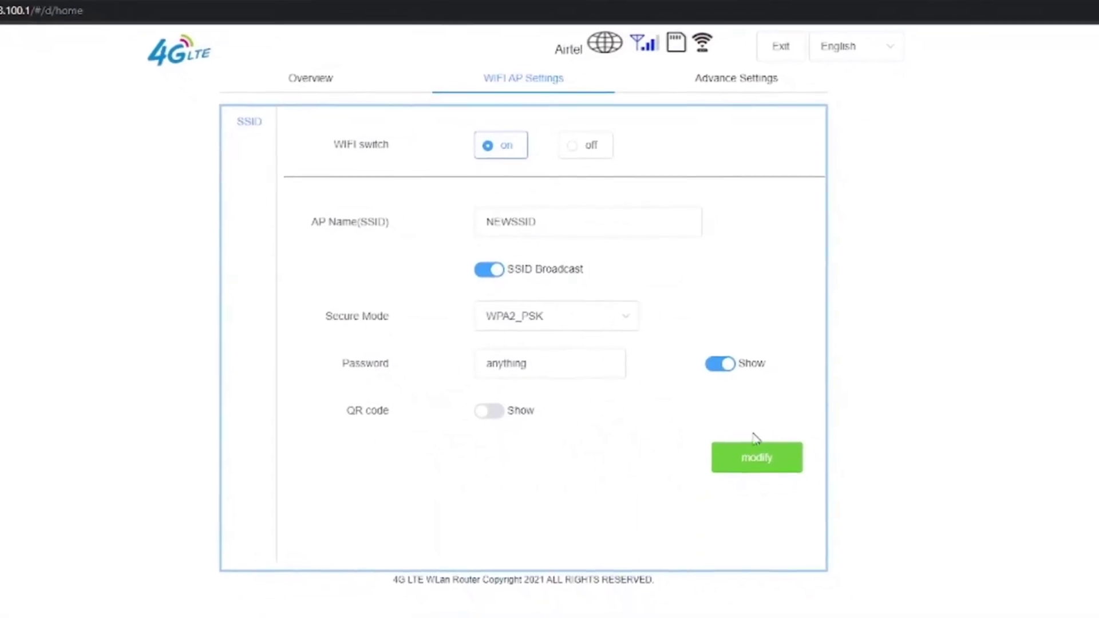
{"action": "key", "text": "super+a"}
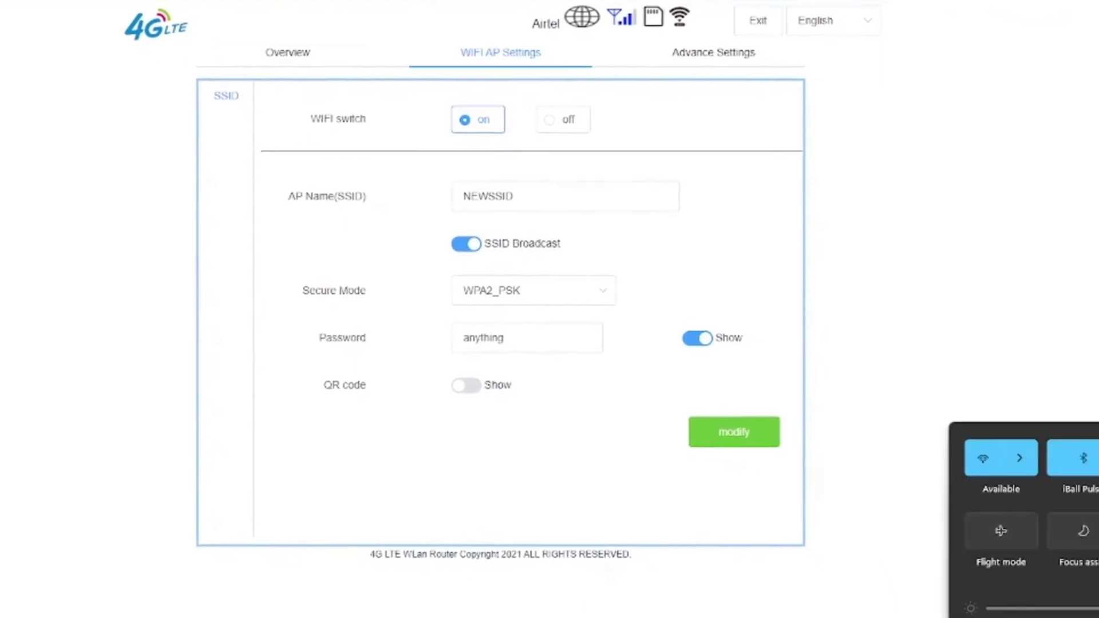
Step: Join the NEWSSID network from the Wi-Fi list, entering its new security key
{"action": "left_click", "coordinate": [1006, 444]}
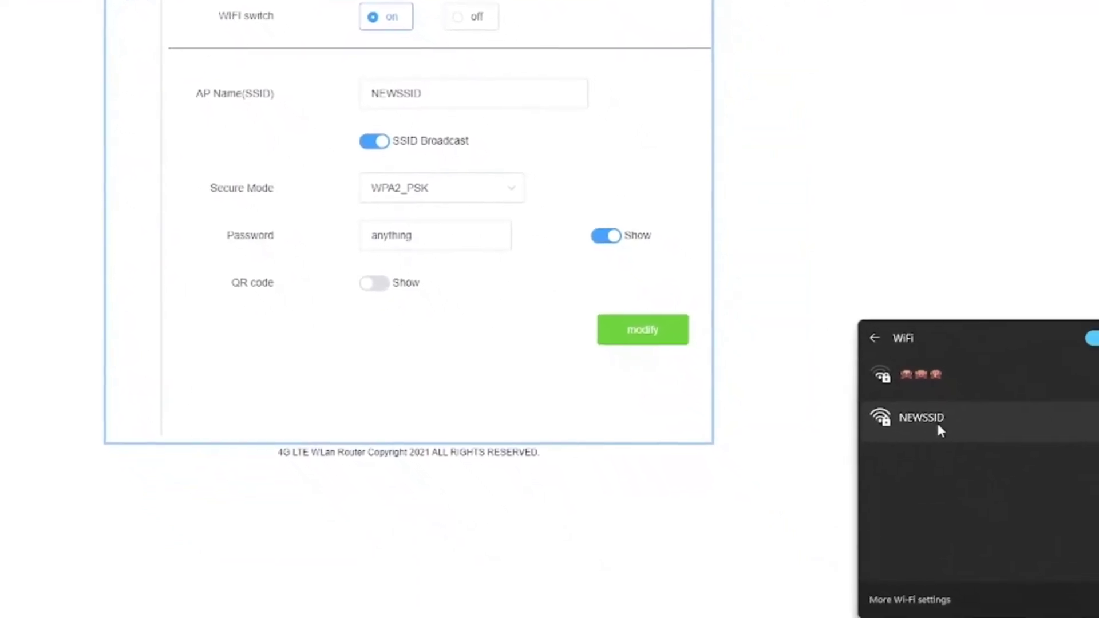
{"action": "left_click", "coordinate": [917, 422]}
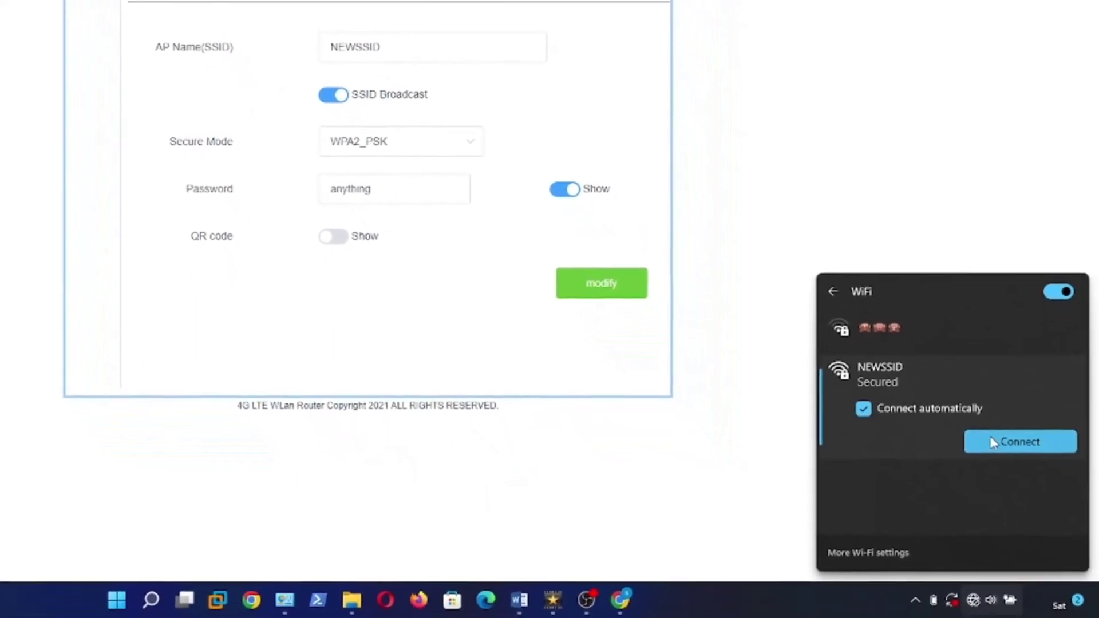
{"action": "left_click", "coordinate": [1001, 451]}
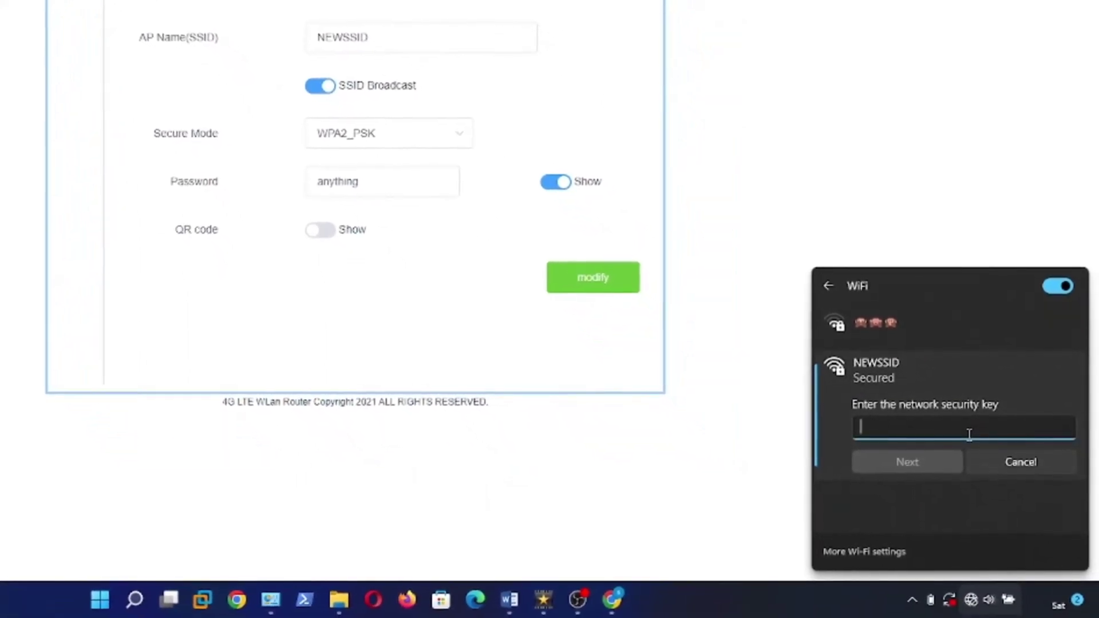
{"action": "key", "text": "Return"}
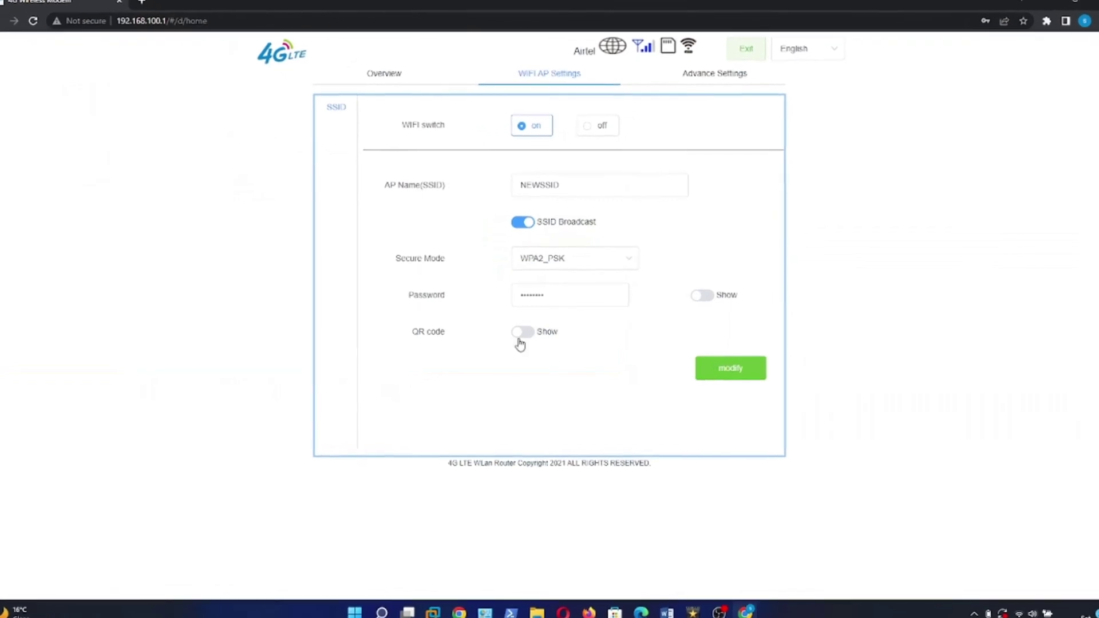
Step: Turn on the Wi-Fi QR code display and dismiss the Wi-Fi-off confirmation
{"action": "left_click", "coordinate": [522, 341]}
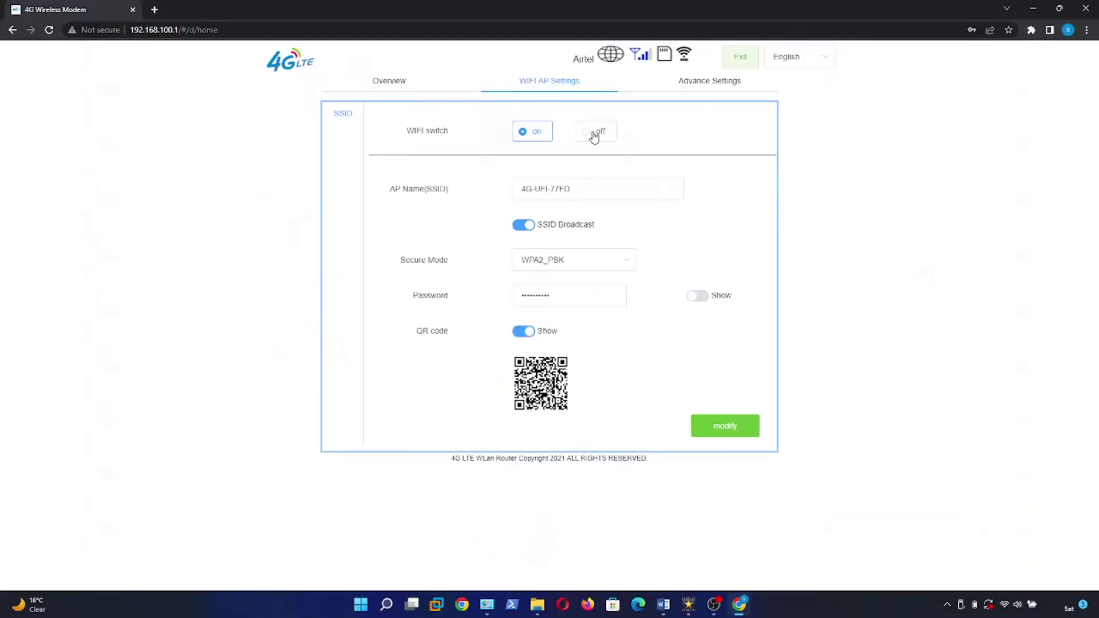
{"action": "left_click", "coordinate": [717, 435]}
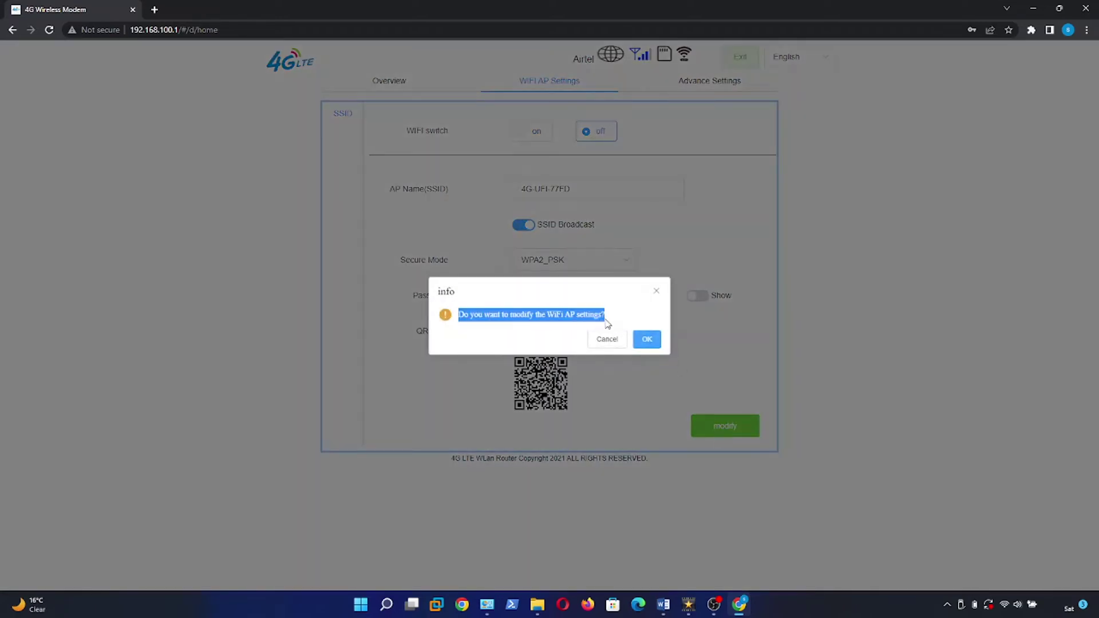
{"action": "left_click", "coordinate": [647, 342]}
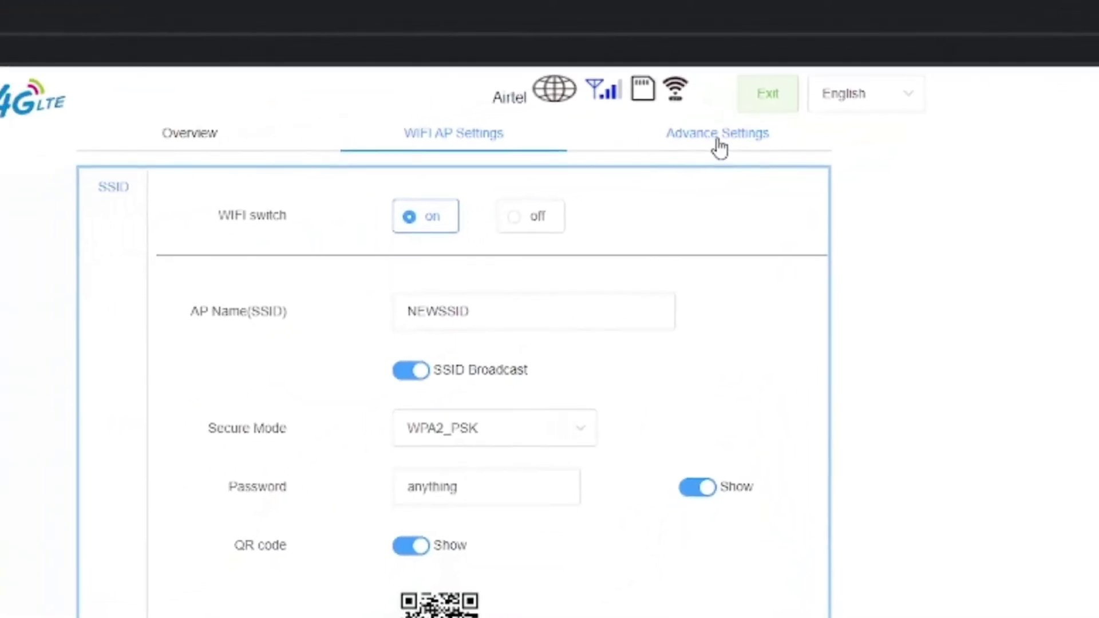
Step: Under Advance Settings > Router, change the IP Address from 192.168.100.1 to 192.168.50.1
{"action": "left_click", "coordinate": [720, 143]}
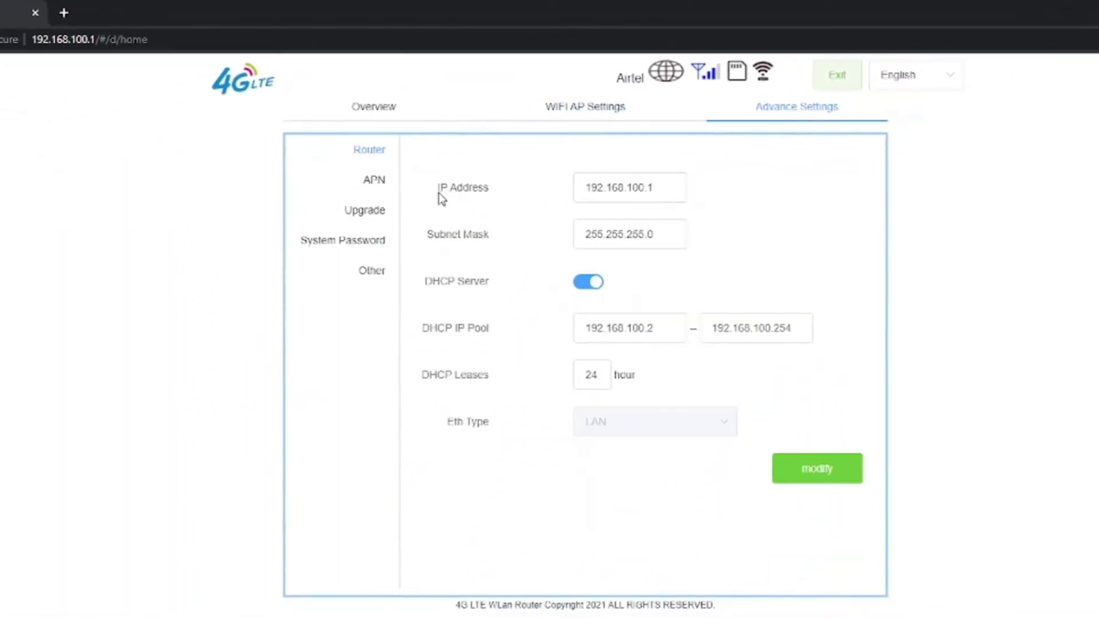
{"action": "left_click_drag", "start_coordinate": [439, 188], "coordinate": [475, 194]}
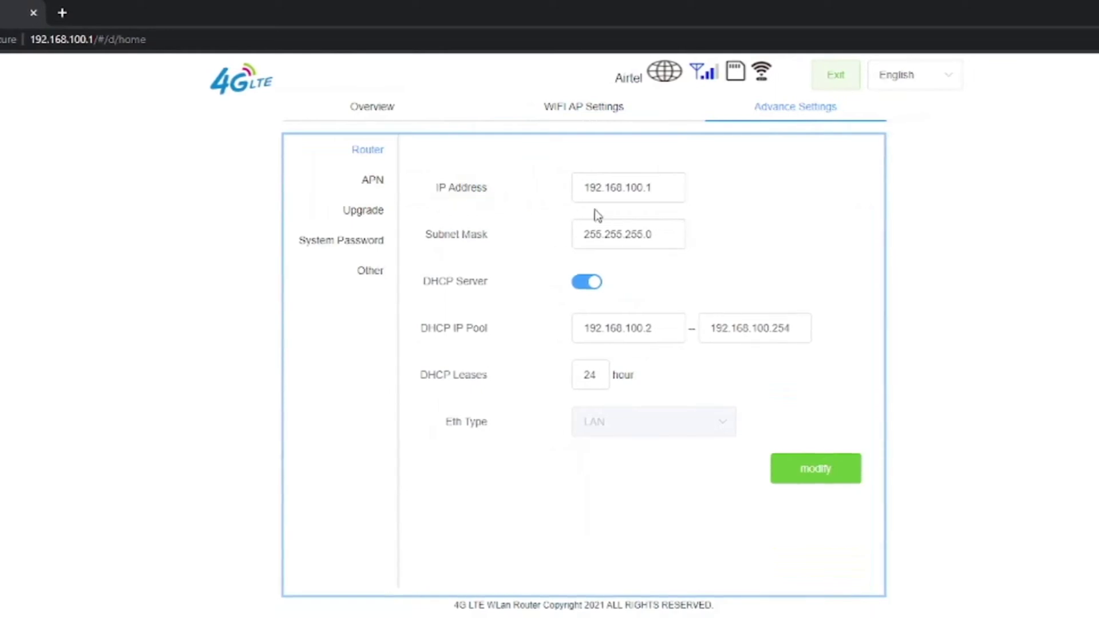
{"action": "left_click_drag", "start_coordinate": [581, 188], "coordinate": [665, 182]}
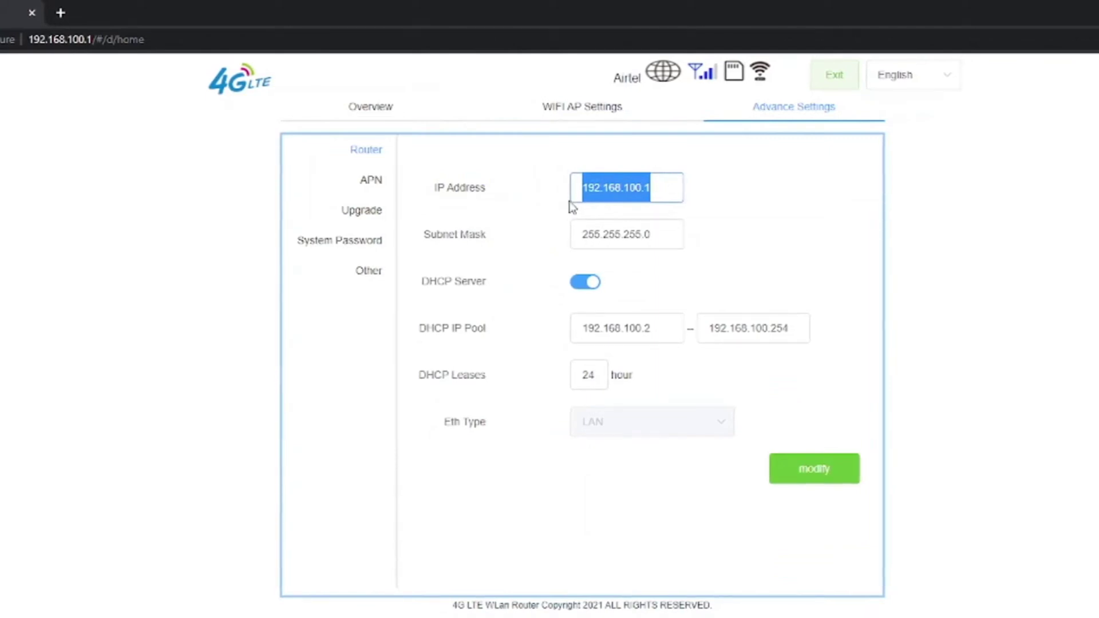
{"action": "left_click", "coordinate": [433, 193]}
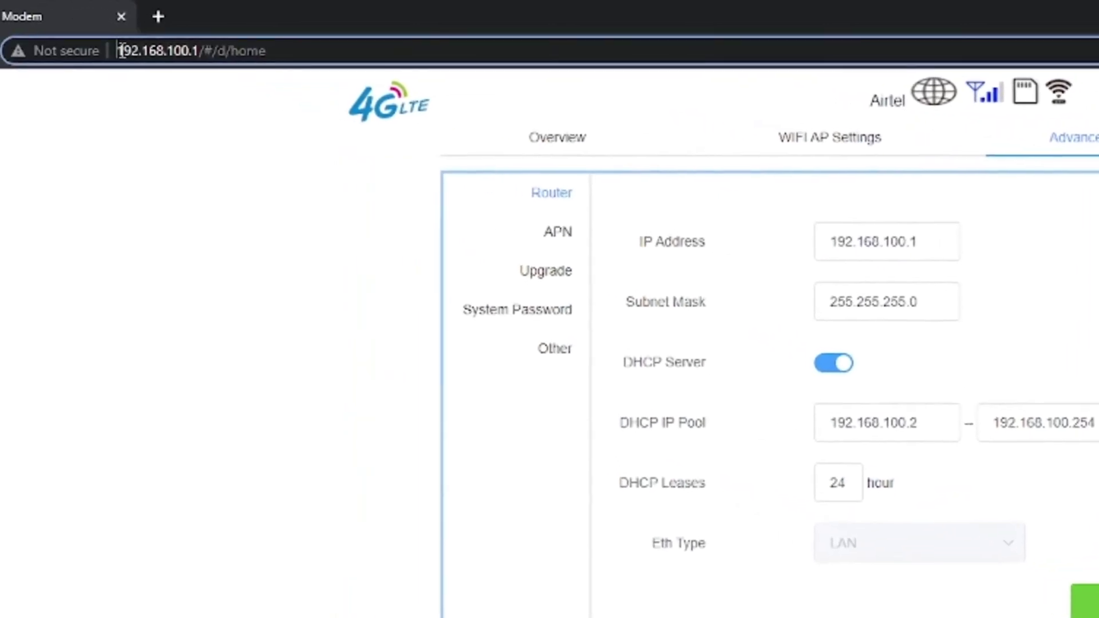
{"action": "left_click_drag", "start_coordinate": [92, 49], "coordinate": [166, 50]}
{"action": "mouse_move", "coordinate": [325, 68]}
{"action": "left_mouse_down"}
{"action": "mouse_move", "coordinate": [343, 68]}
{"action": "mouse_move", "coordinate": [330, 72]}
{"action": "left_mouse_up"}
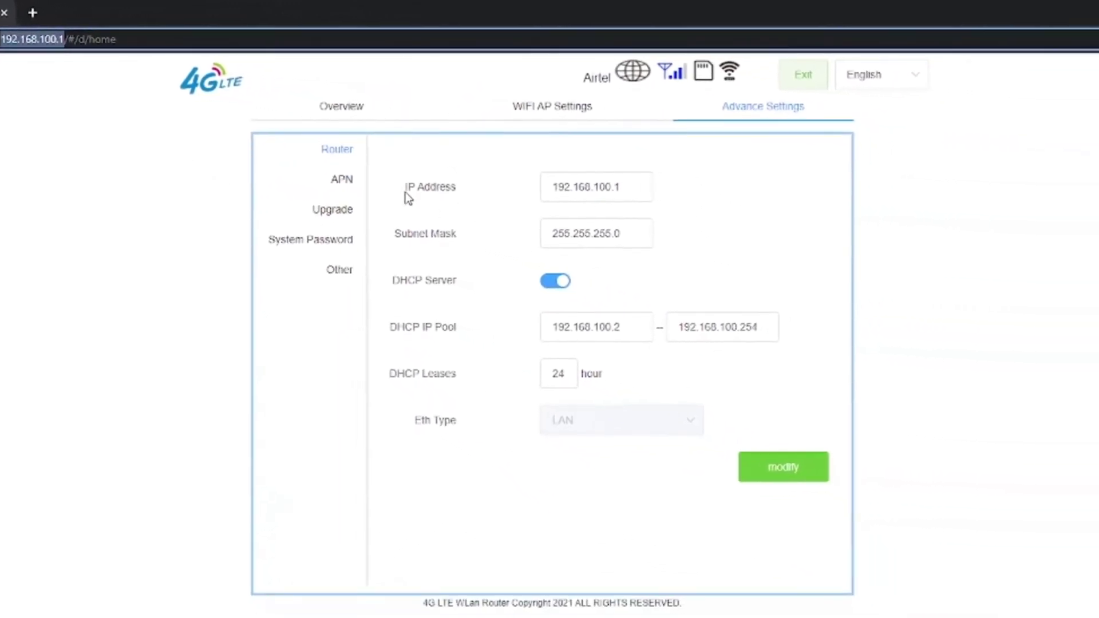
{"action": "left_click_drag", "start_coordinate": [407, 188], "coordinate": [600, 195]}
{"action": "left_click", "coordinate": [558, 196]}
{"action": "double_click", "coordinate": [558, 195]}
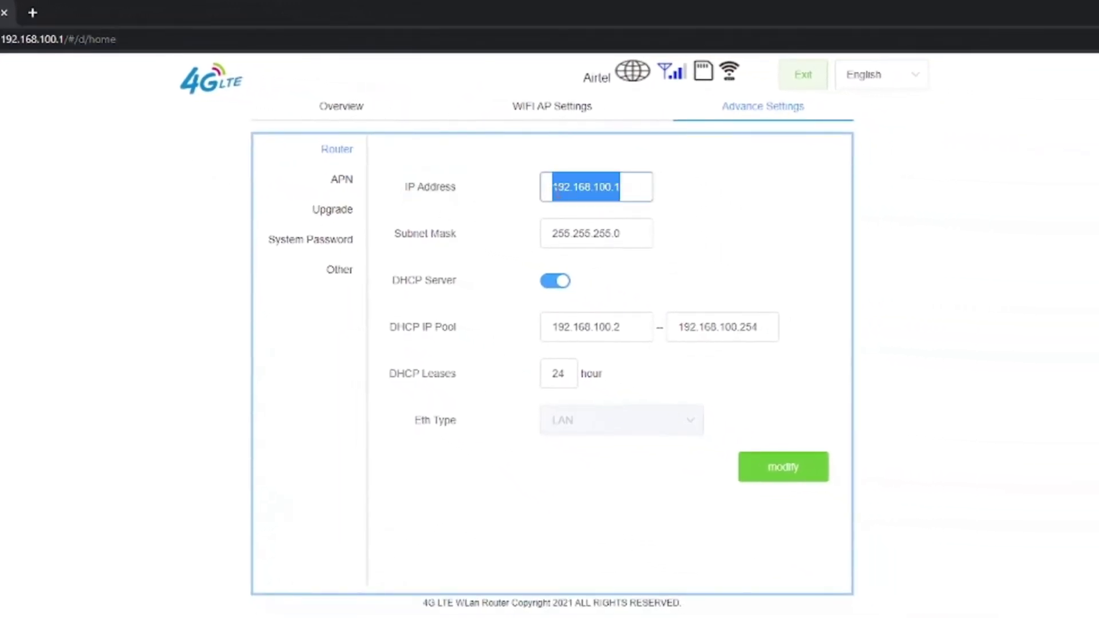
{"action": "type", "text": "19"}
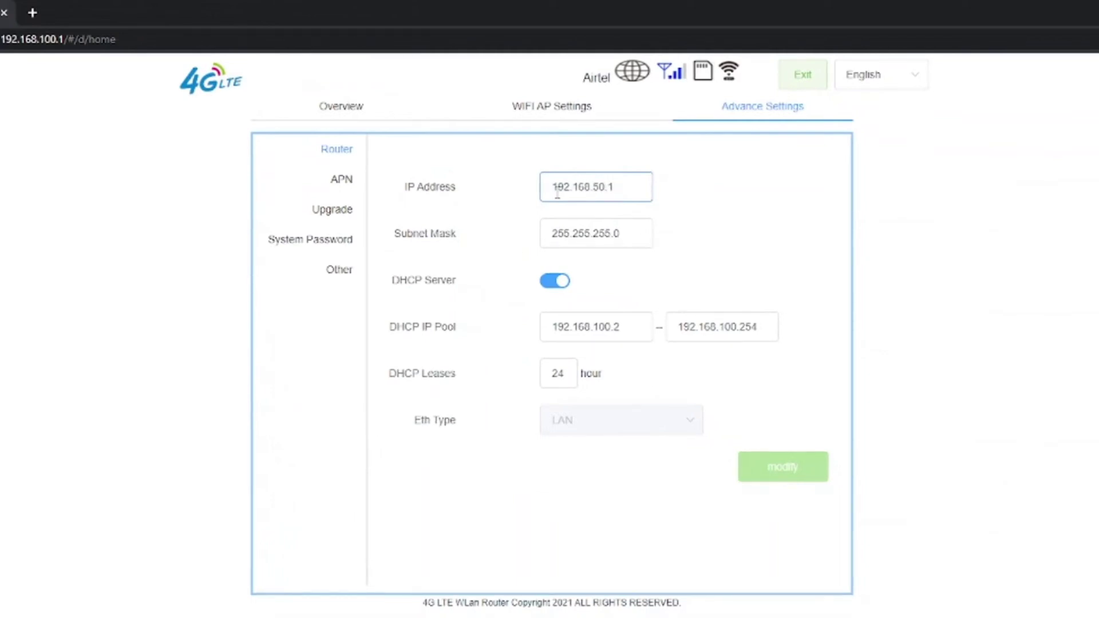
{"action": "left_click_drag", "start_coordinate": [553, 187], "coordinate": [631, 181]}
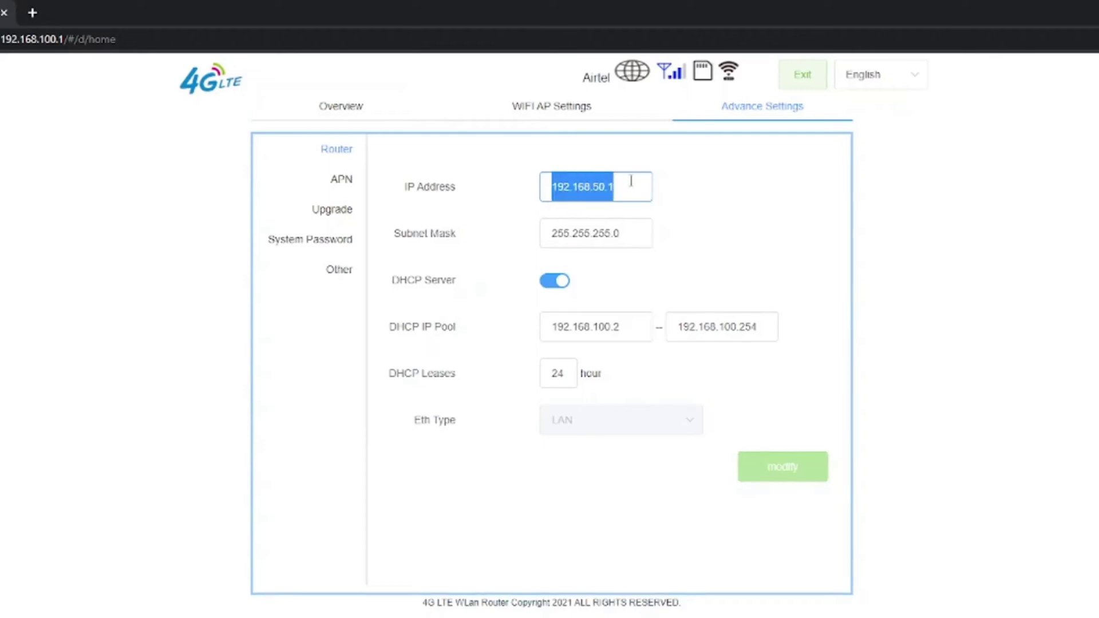
Step: Edit the Subnet Mask value and toggle the DHCP server, leaving it on
{"action": "left_click", "coordinate": [427, 250]}
{"action": "left_click", "coordinate": [555, 239]}
{"action": "double_click", "coordinate": [554, 239]}
{"action": "type", "text": "2"}
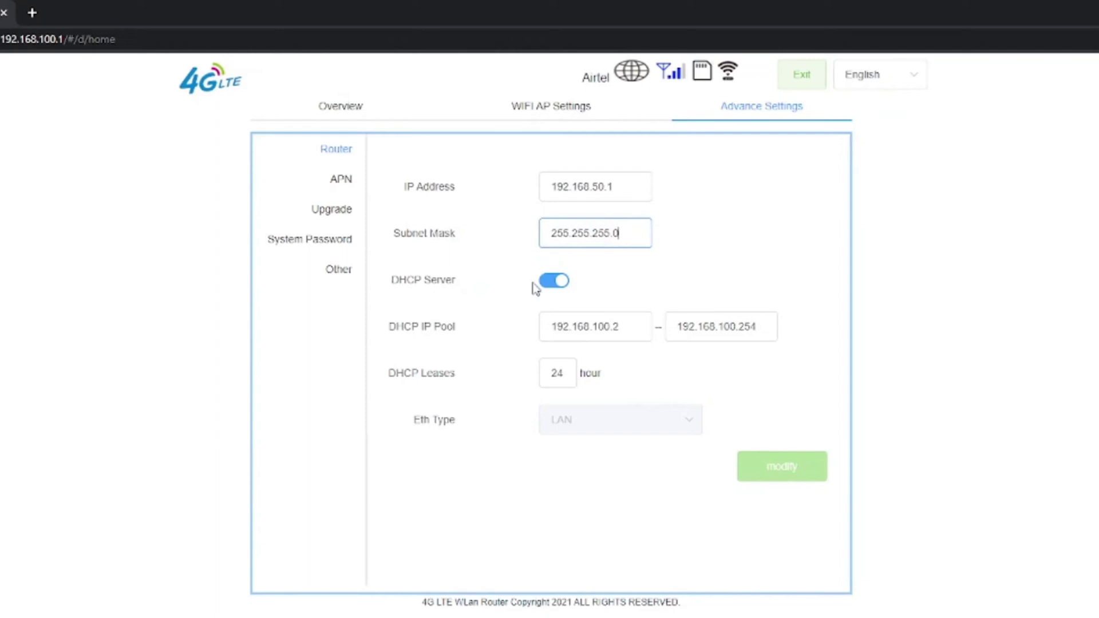
{"action": "left_click", "coordinate": [554, 284]}
{"action": "left_click", "coordinate": [554, 285]}
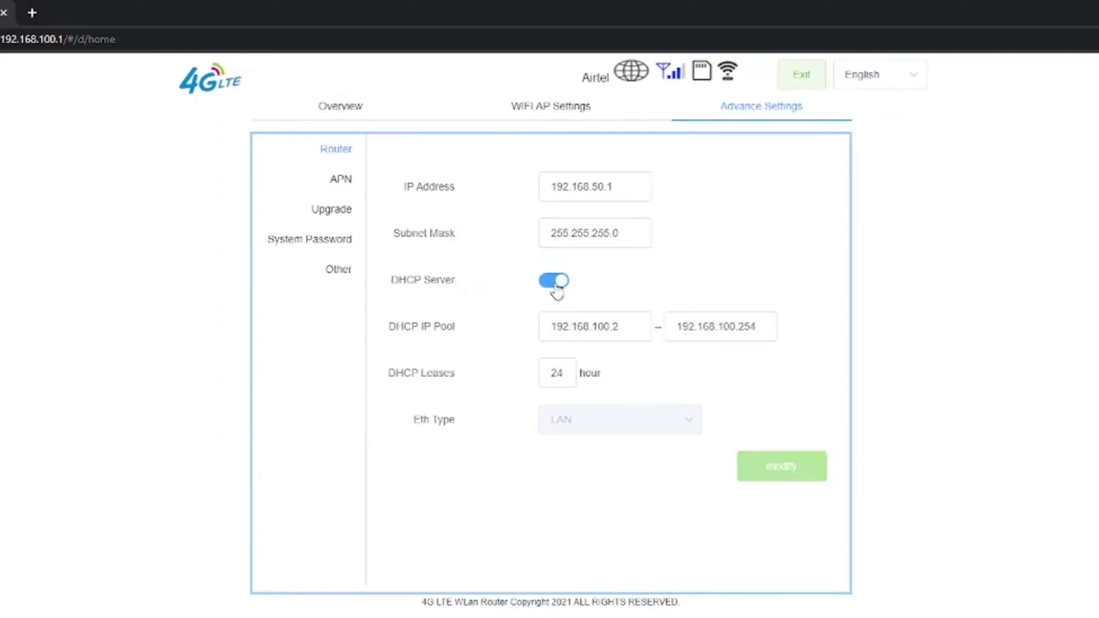
{"action": "left_click", "coordinate": [555, 286]}
{"action": "left_click", "coordinate": [556, 286]}
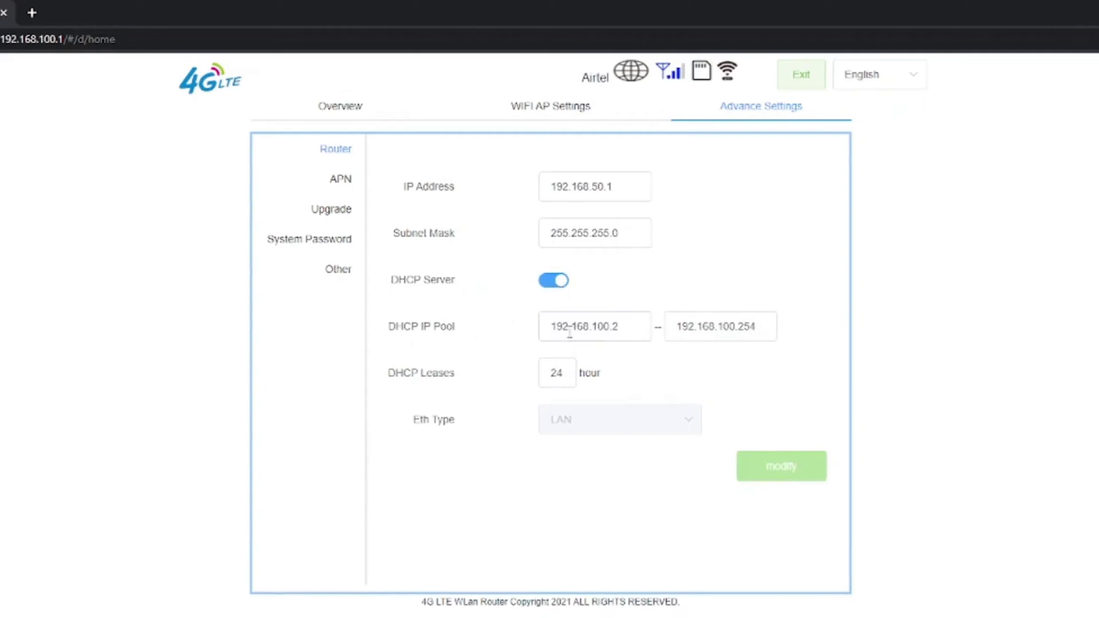
Step: Set the DHCP pool start address to 192.168.50.2 on the new subnet
{"action": "left_click_drag", "start_coordinate": [541, 332], "coordinate": [620, 333]}
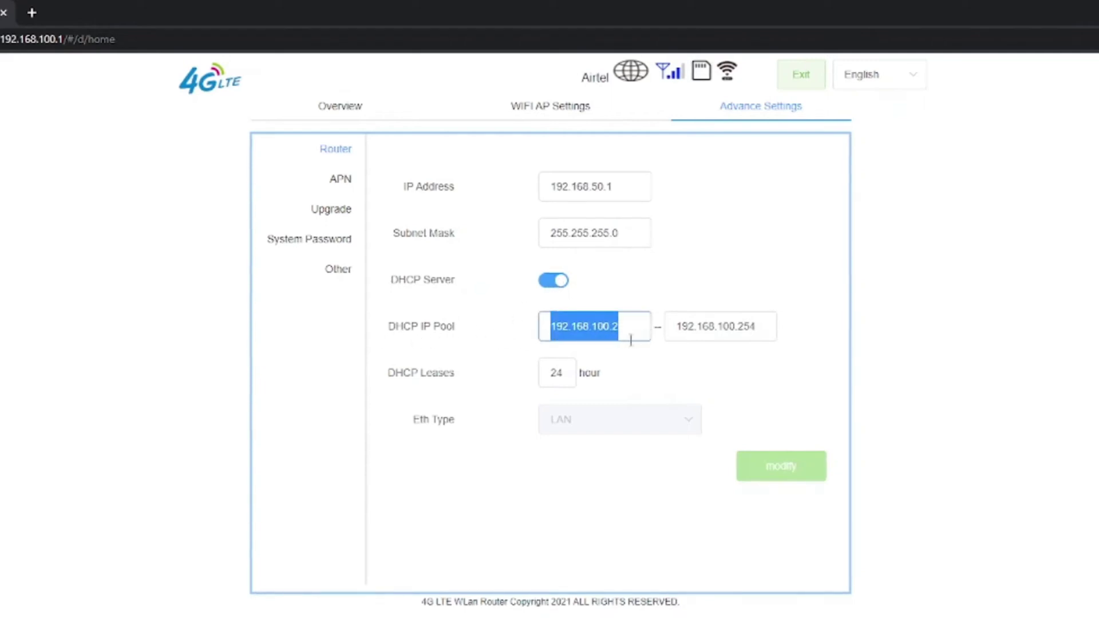
{"action": "left_click", "coordinate": [523, 331]}
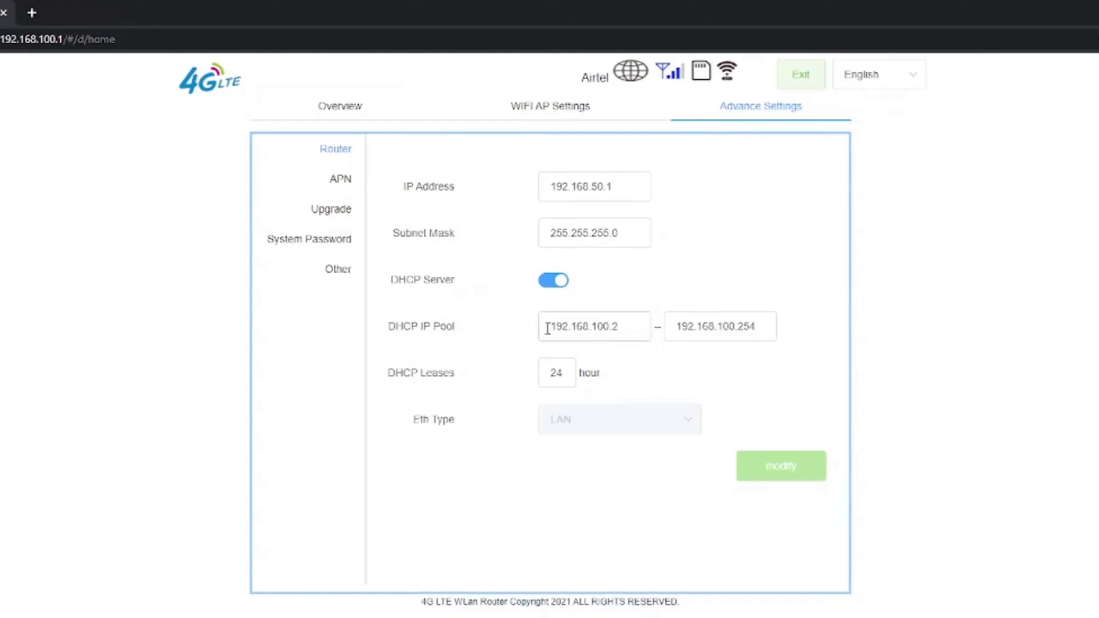
{"action": "left_click_drag", "start_coordinate": [545, 327], "coordinate": [768, 326]}
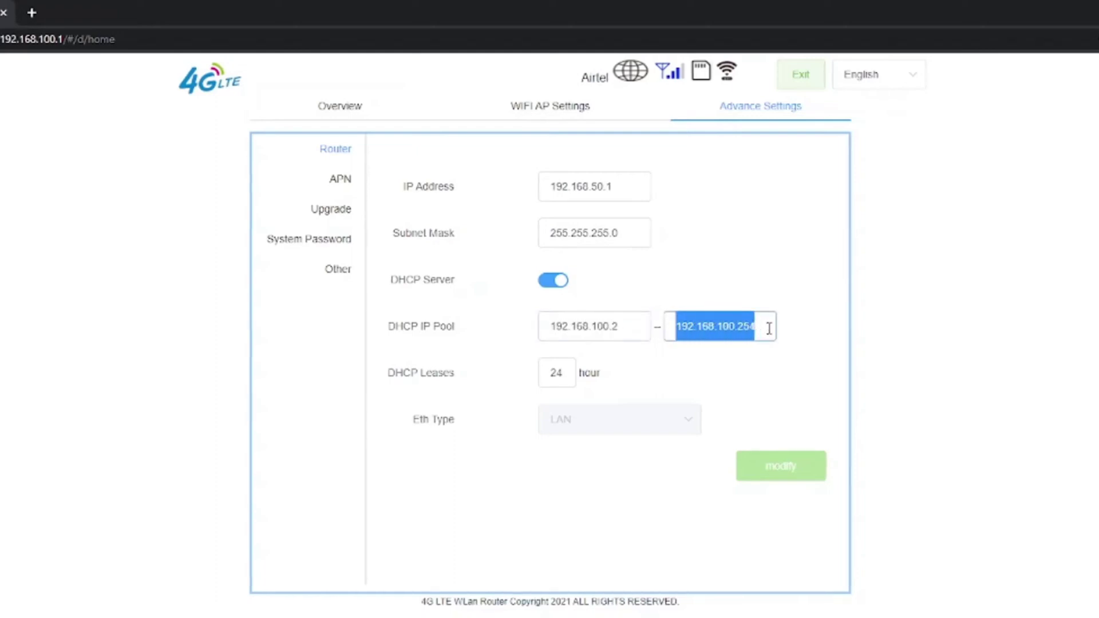
{"action": "left_click", "coordinate": [610, 331]}
{"action": "double_click", "coordinate": [600, 332]}
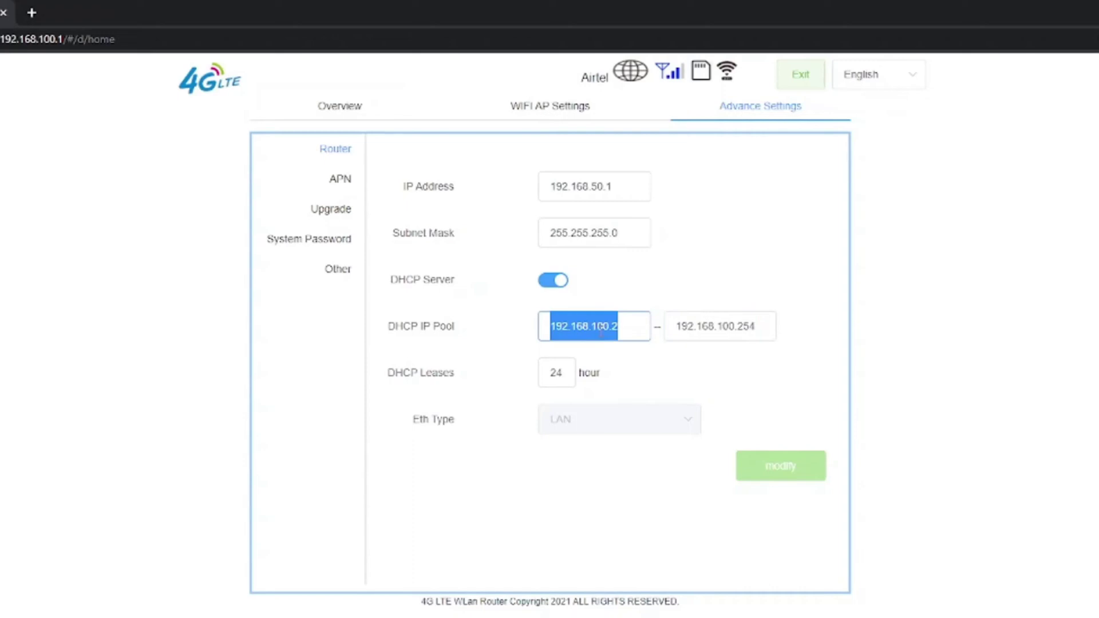
{"action": "type", "text": "1"}
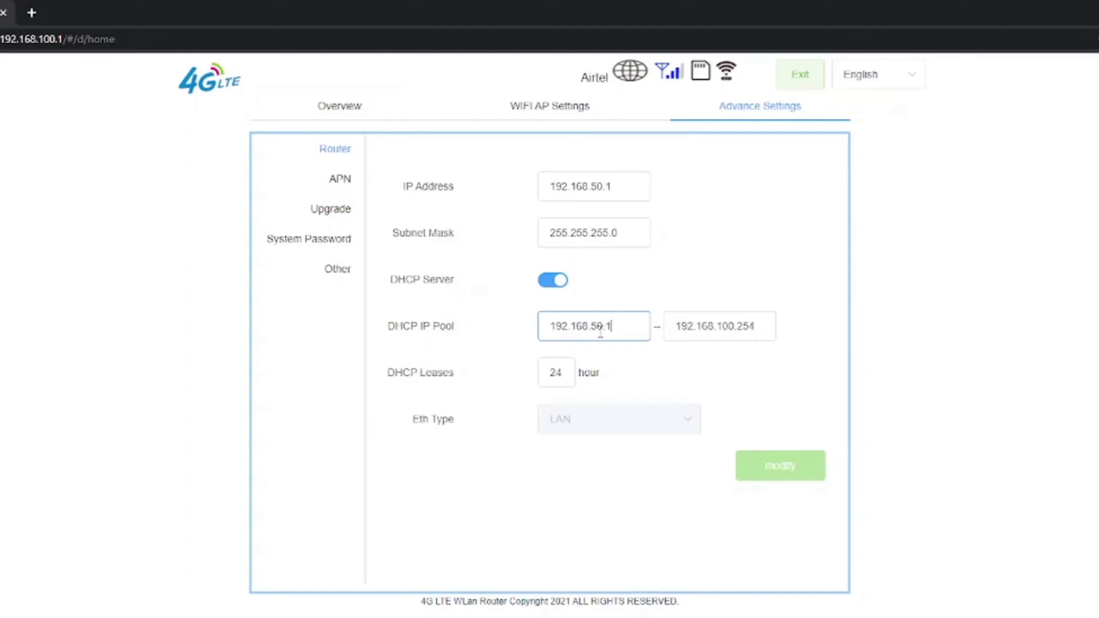
{"action": "left_click_drag", "start_coordinate": [551, 327], "coordinate": [632, 324]}
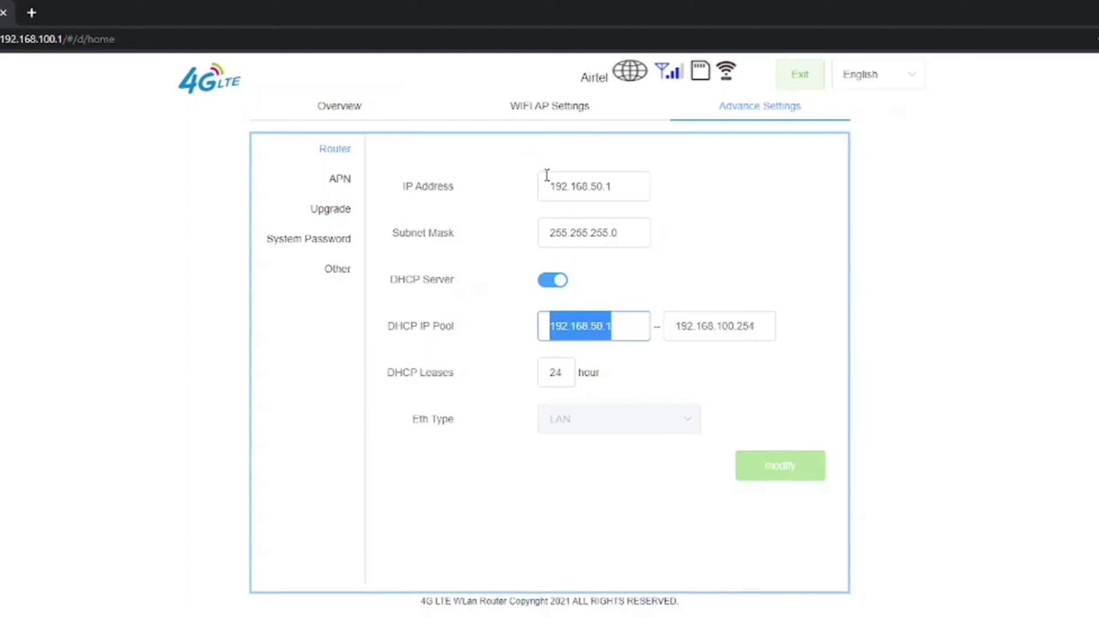
{"action": "left_click_drag", "start_coordinate": [547, 184], "coordinate": [623, 192]}
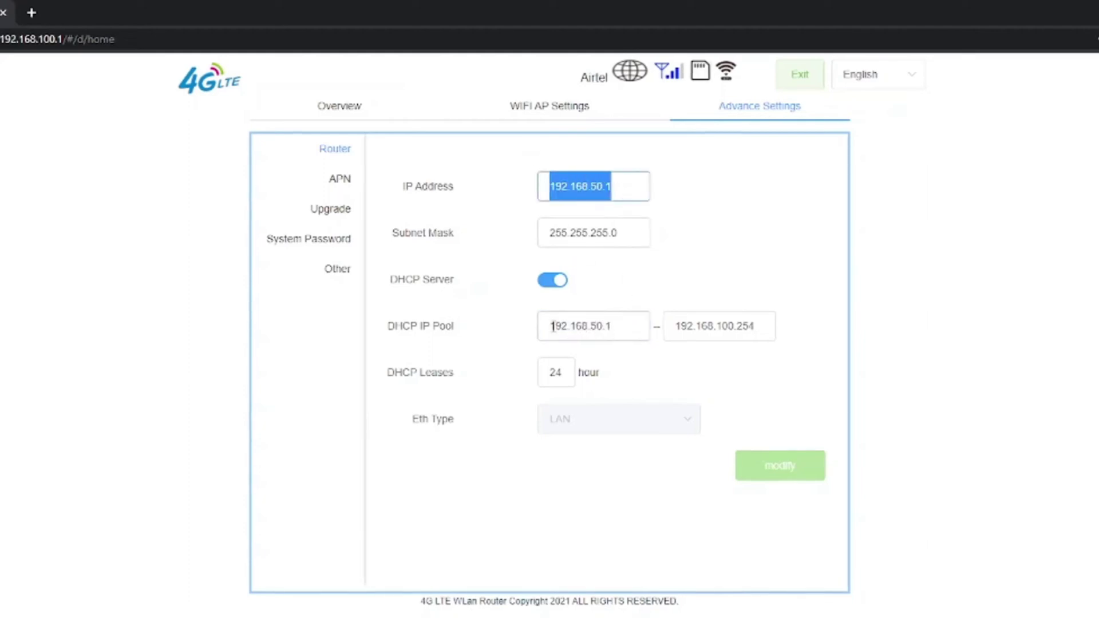
{"action": "left_click_drag", "start_coordinate": [552, 326], "coordinate": [630, 324]}
{"action": "left_click", "coordinate": [629, 324]}
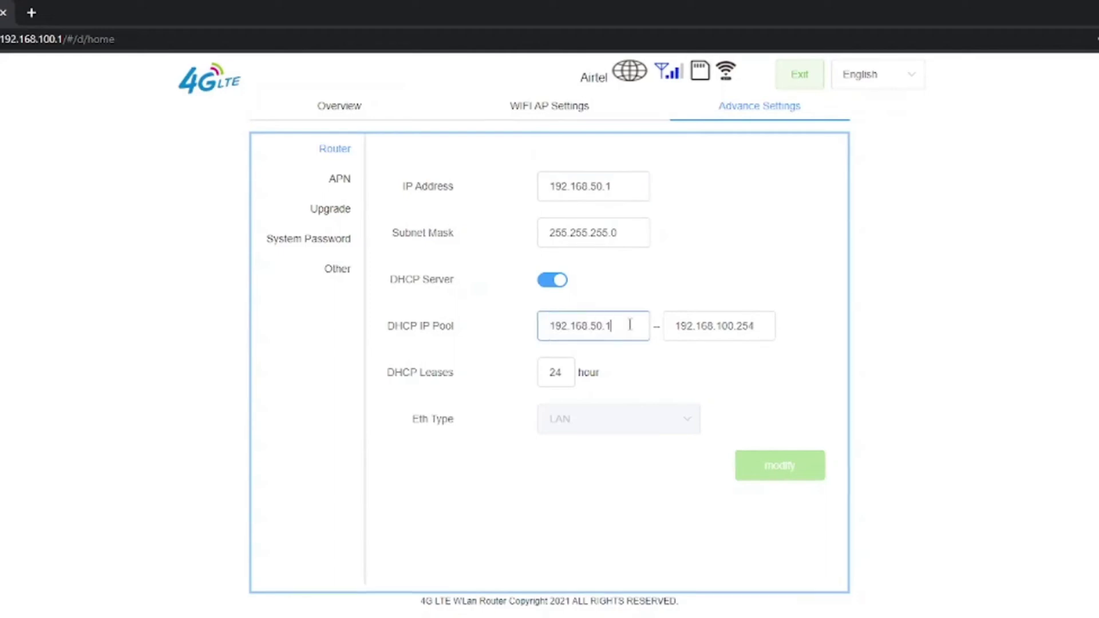
{"action": "left_click_drag", "start_coordinate": [551, 188], "coordinate": [619, 188]}
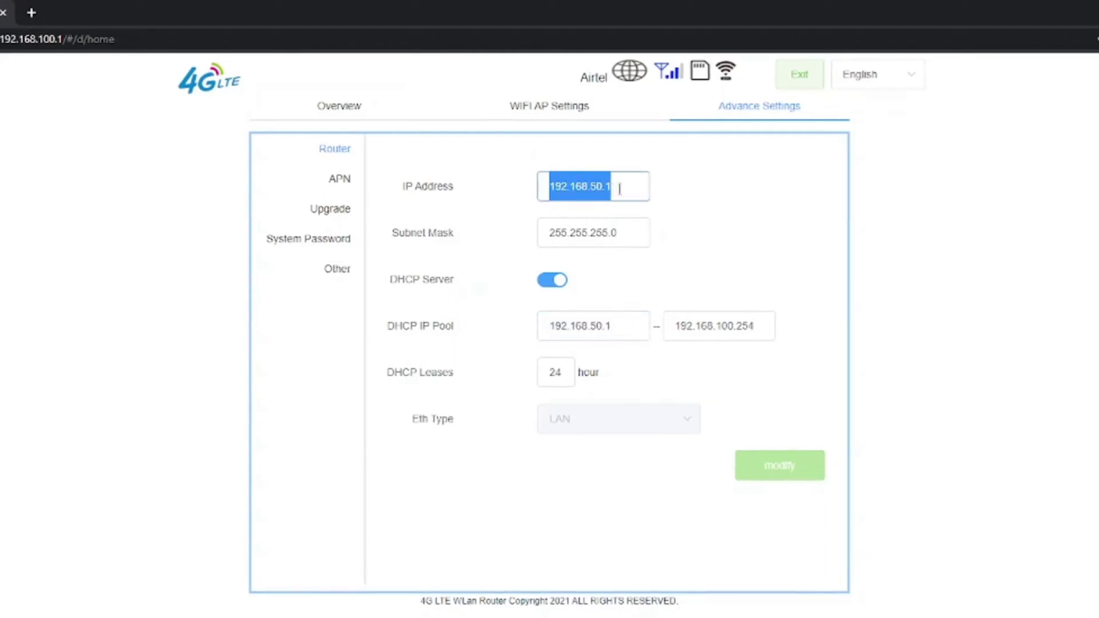
{"action": "left_click", "coordinate": [619, 189]}
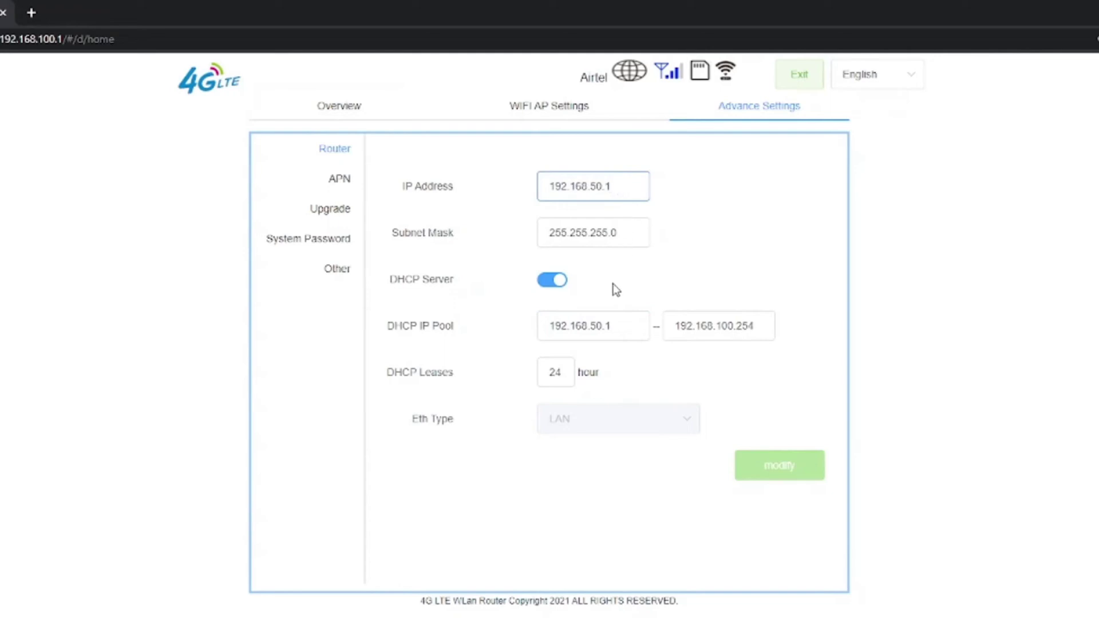
{"action": "left_click", "coordinate": [615, 324]}
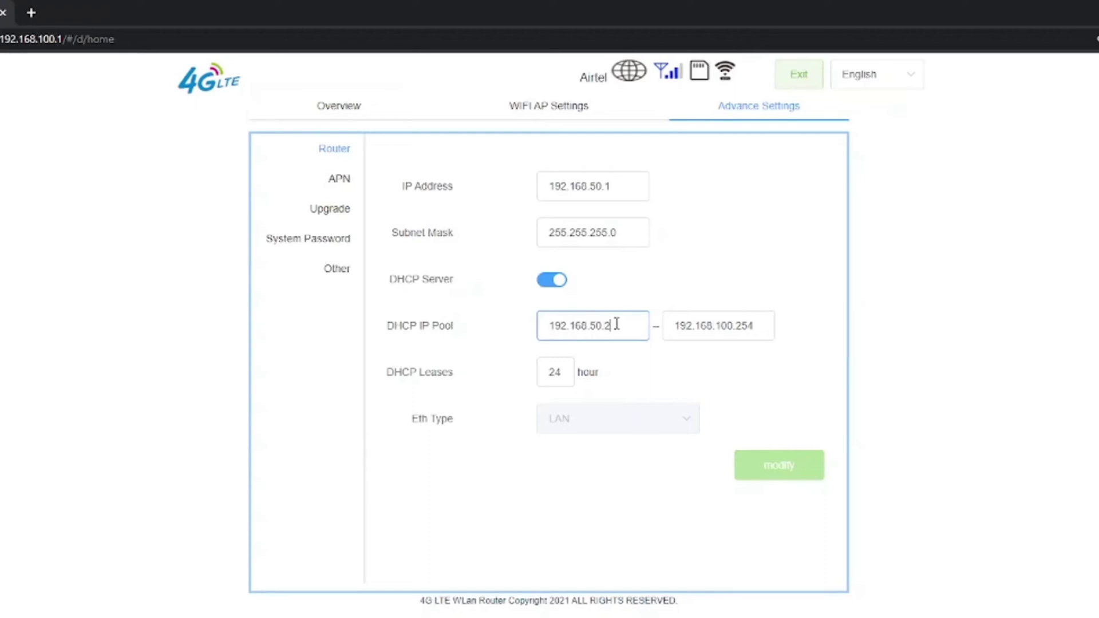
Step: Set the DHCP pool end address to 192.168.50.254
{"action": "left_click_drag", "start_coordinate": [673, 326], "coordinate": [751, 326]}
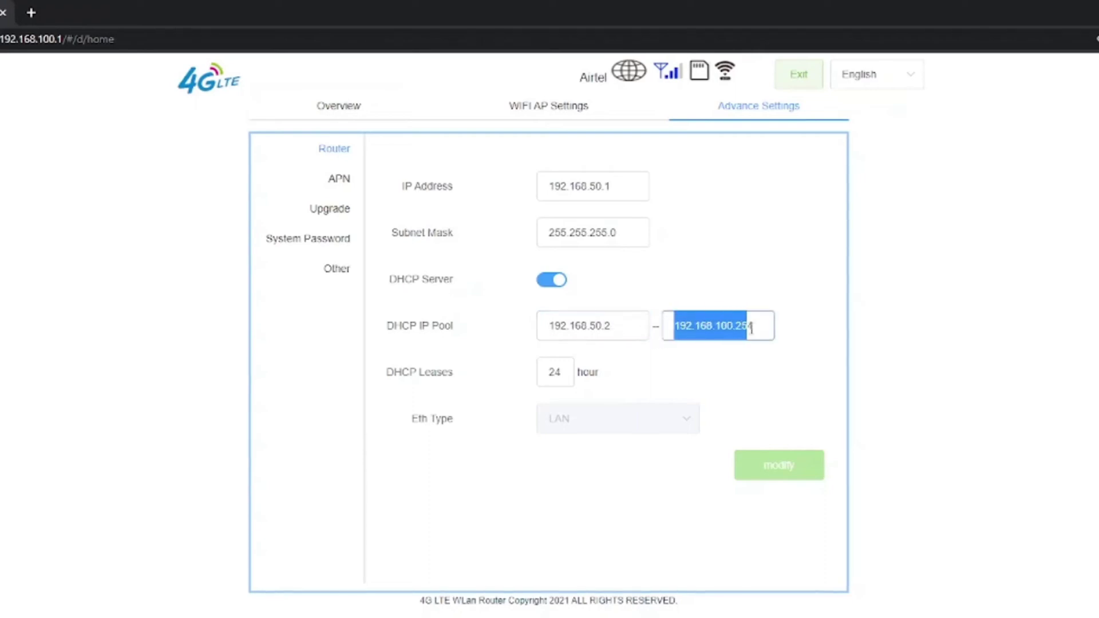
{"action": "type", "text": "192.16"}
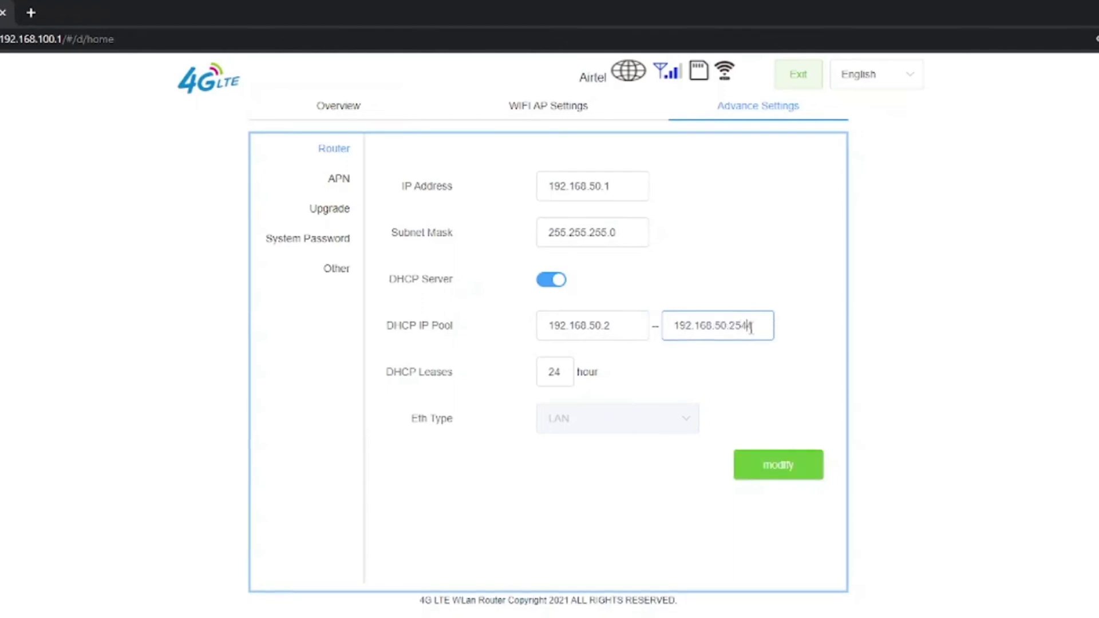
{"action": "key", "text": "BackSpace"}
{"action": "left_click_drag", "start_coordinate": [677, 324], "coordinate": [794, 341]}
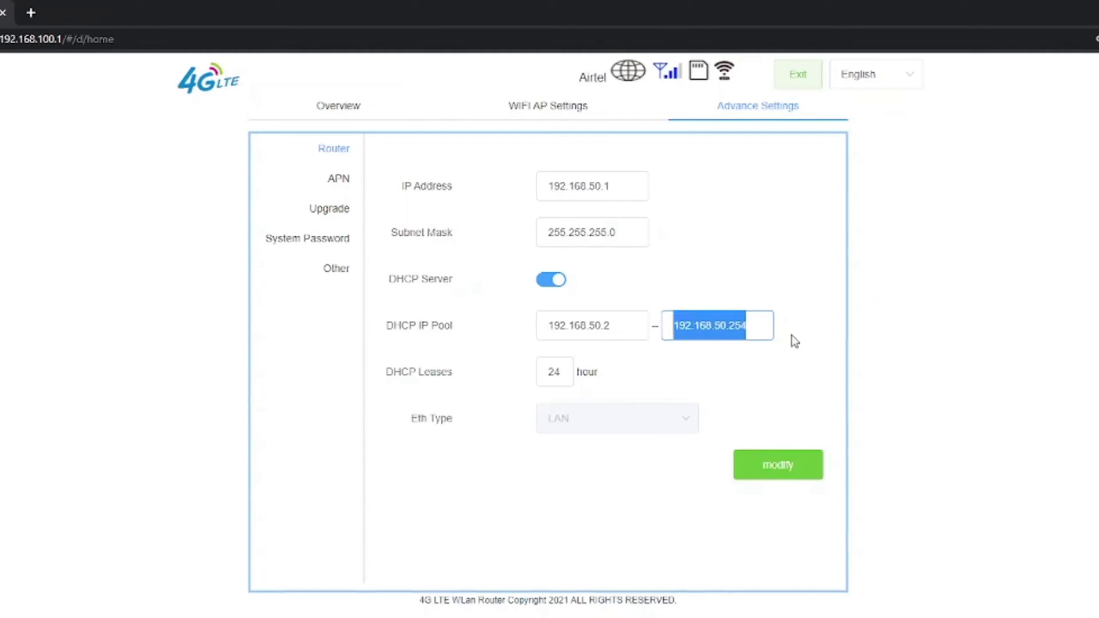
{"action": "left_click_drag", "start_coordinate": [544, 325], "coordinate": [623, 325]}
{"action": "left_click", "coordinate": [410, 383]}
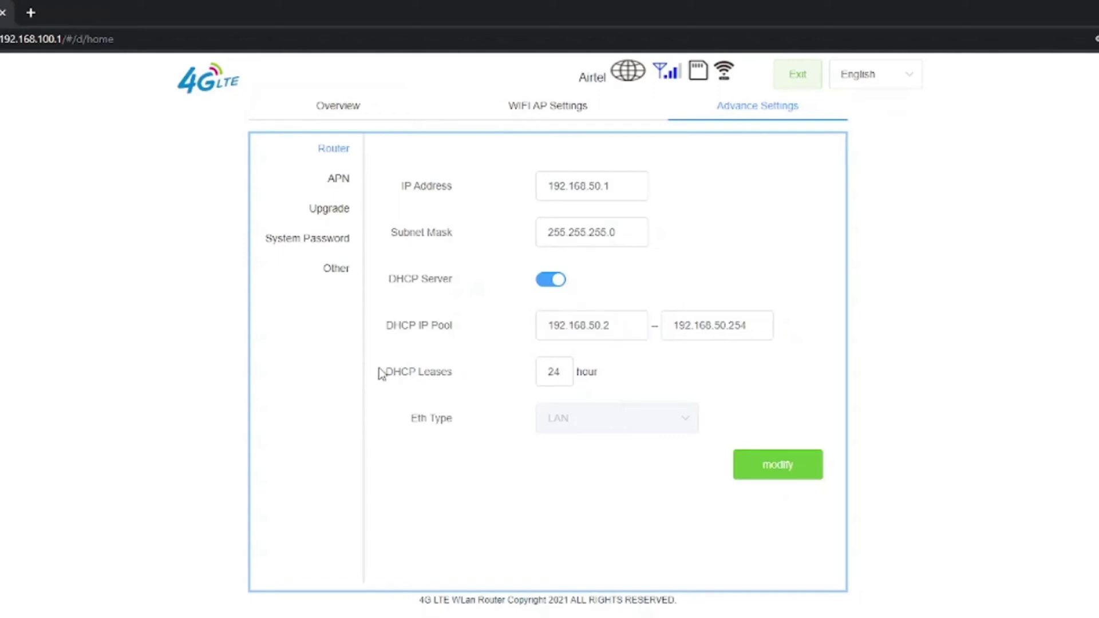
Step: Change the DHCP Leases time from 12 to 24 hours
{"action": "left_click_drag", "start_coordinate": [380, 372], "coordinate": [547, 372]}
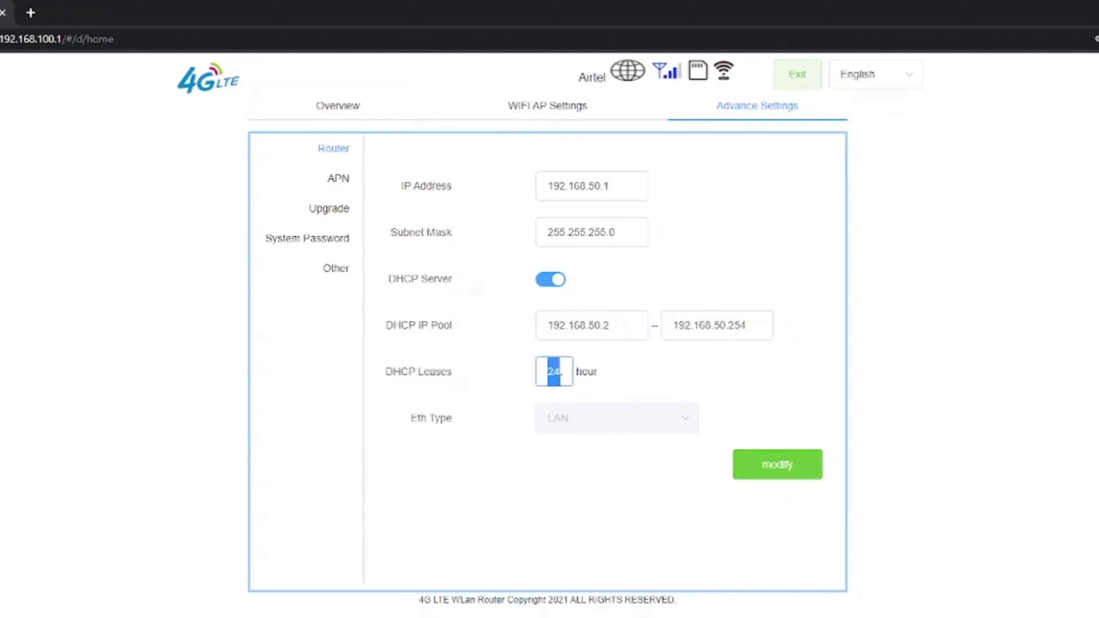
{"action": "type", "text": "12"}
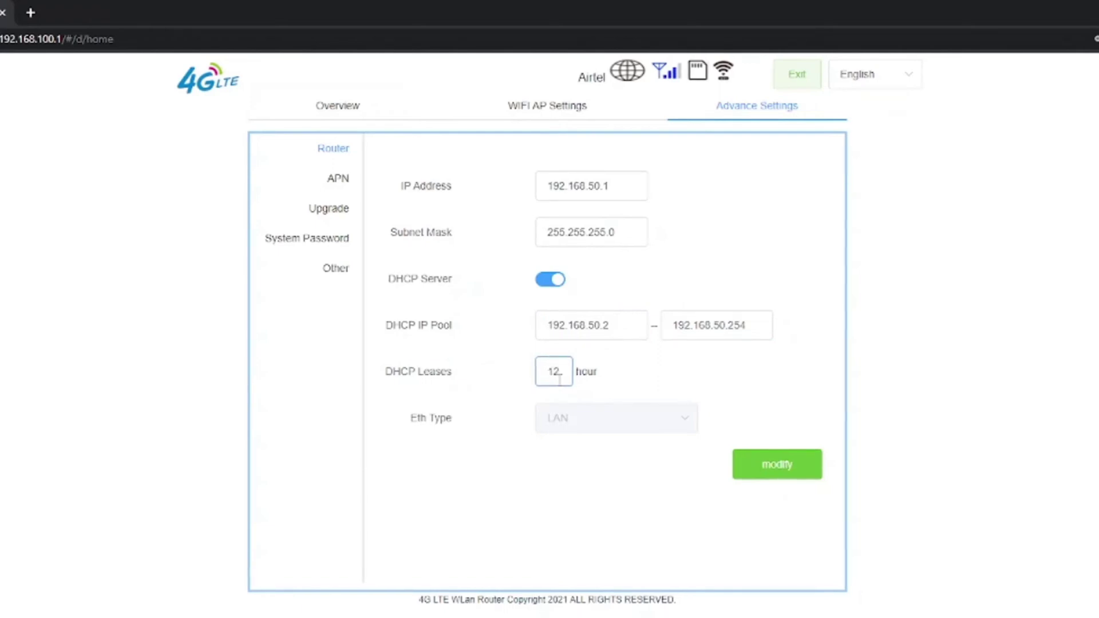
{"action": "double_click", "coordinate": [555, 373]}
{"action": "type", "text": "2"}
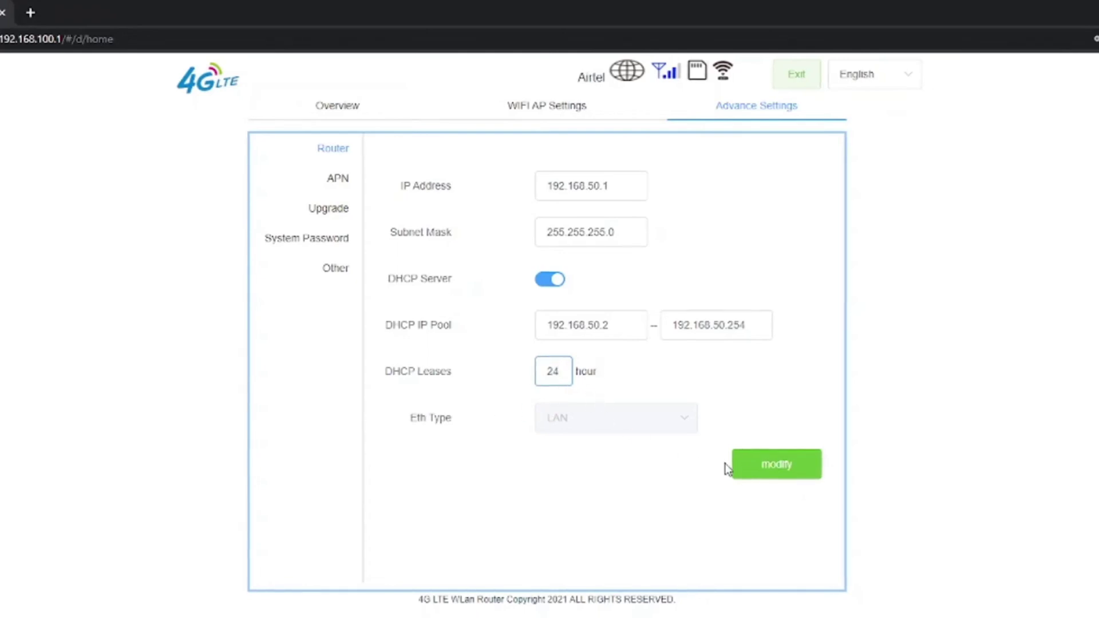
Step: Save the new LAN settings, accept the reboot, then view the APN and Upgrade pages
{"action": "left_click", "coordinate": [784, 469]}
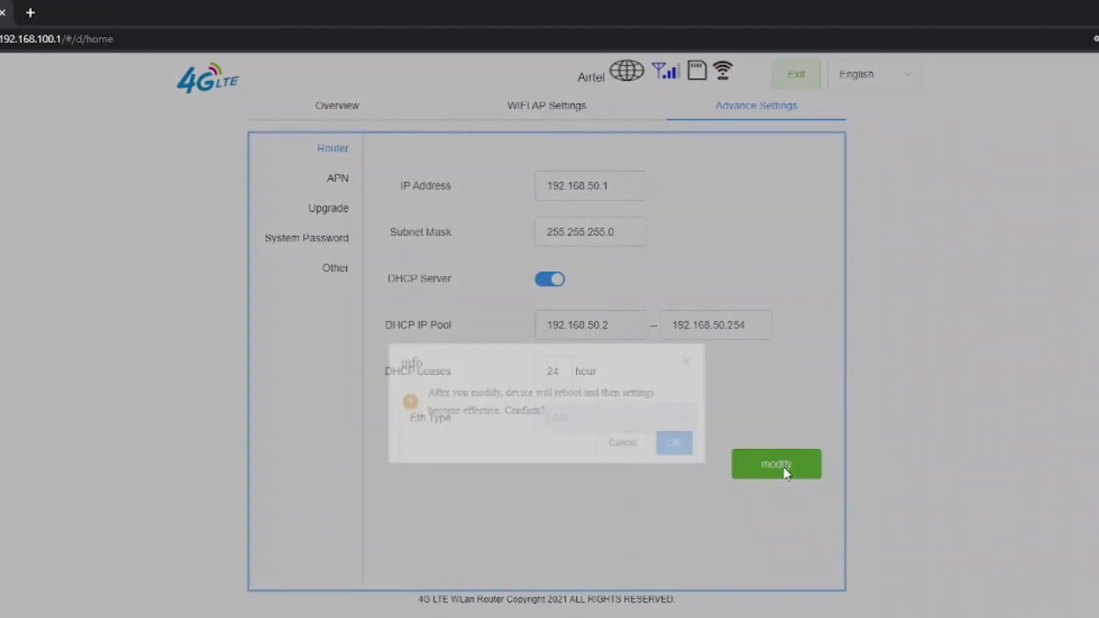
{"action": "left_click", "coordinate": [675, 453]}
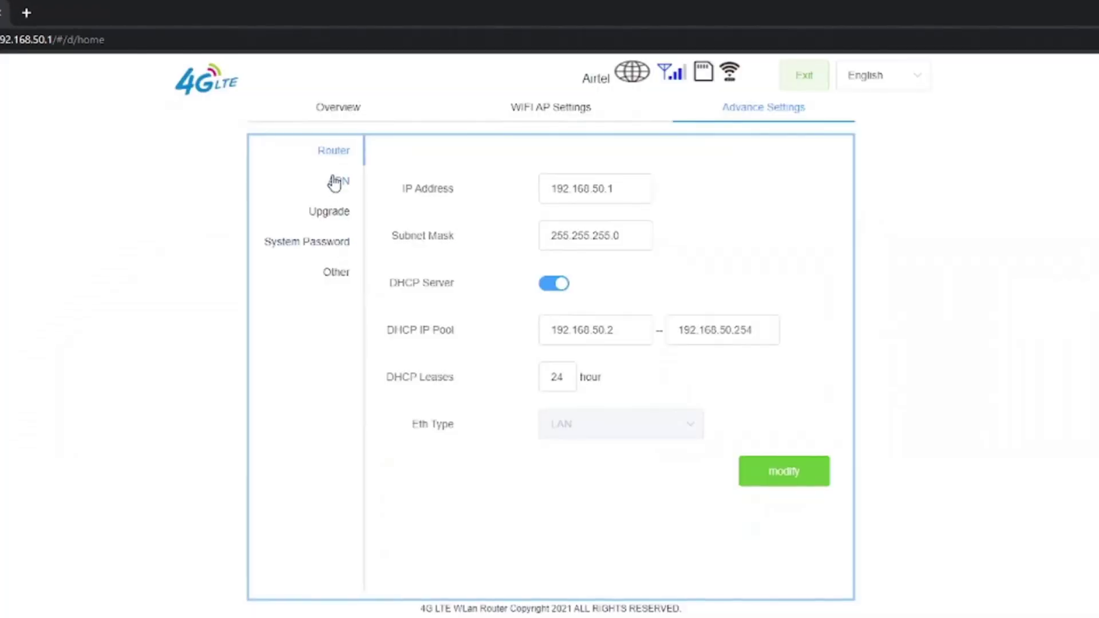
{"action": "left_click", "coordinate": [338, 181]}
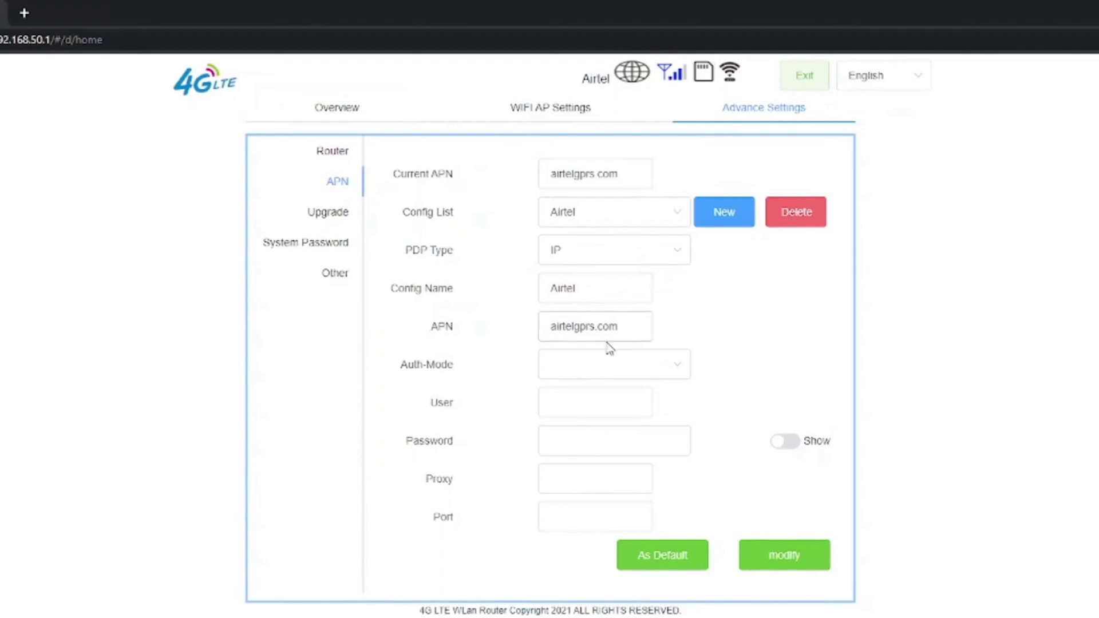
{"action": "left_click", "coordinate": [330, 216]}
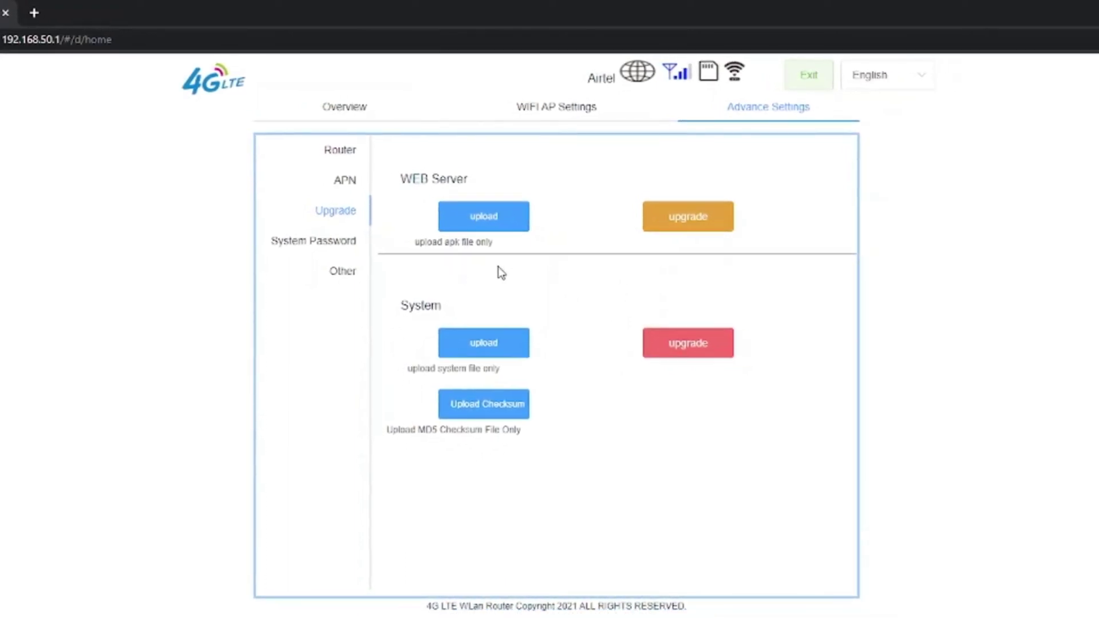
Step: On the System Password page, enter the current admin password with show old enabled
{"action": "left_click", "coordinate": [314, 252]}
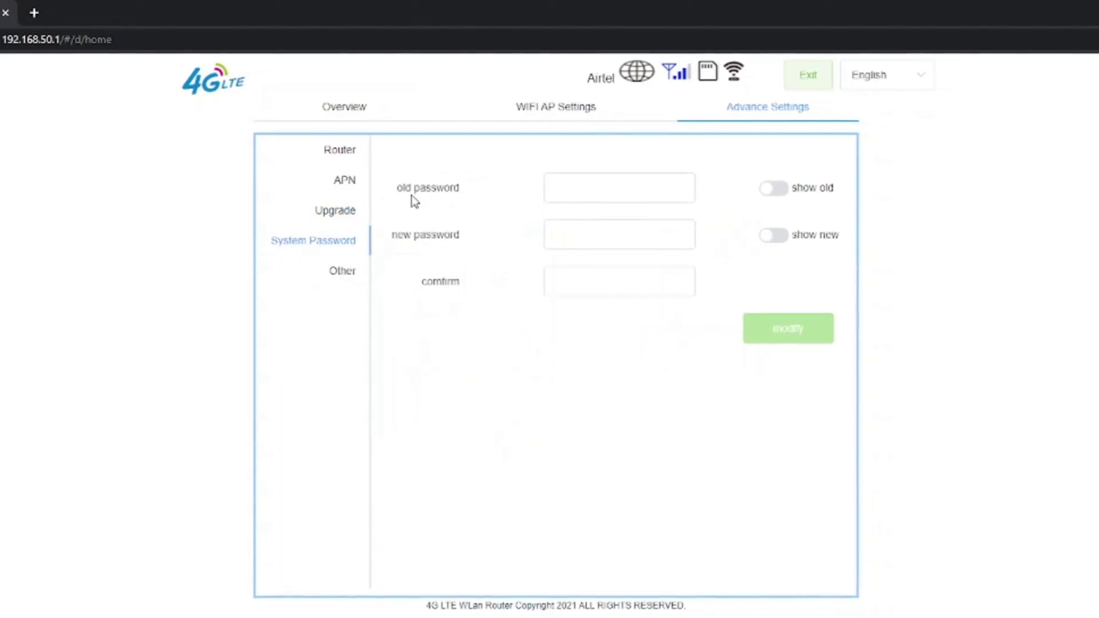
{"action": "left_click_drag", "start_coordinate": [399, 188], "coordinate": [462, 194]}
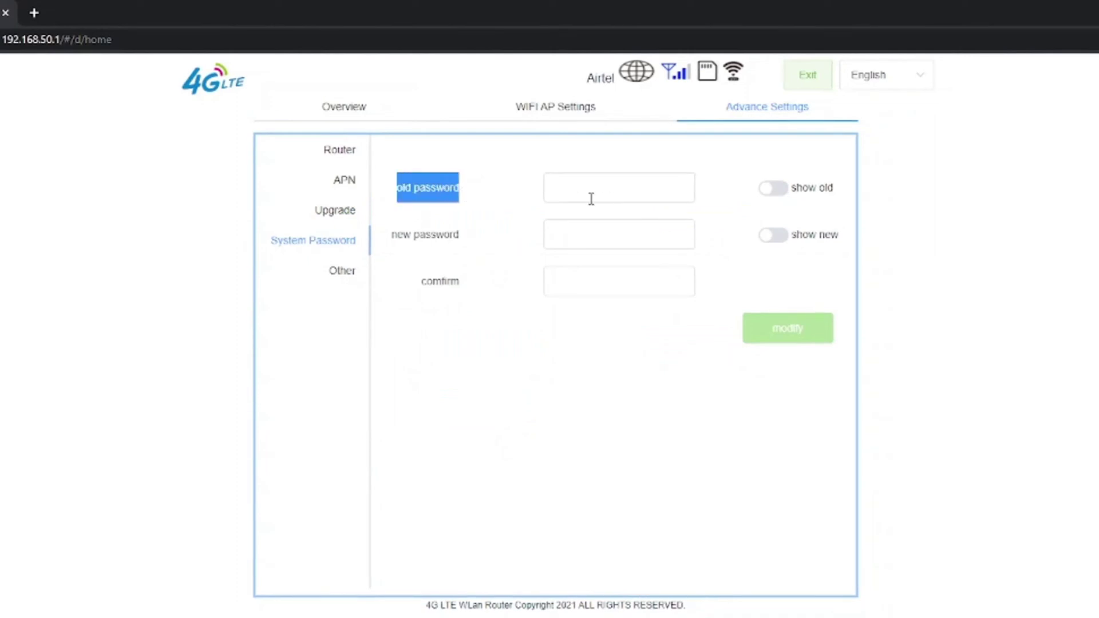
{"action": "left_click", "coordinate": [781, 194]}
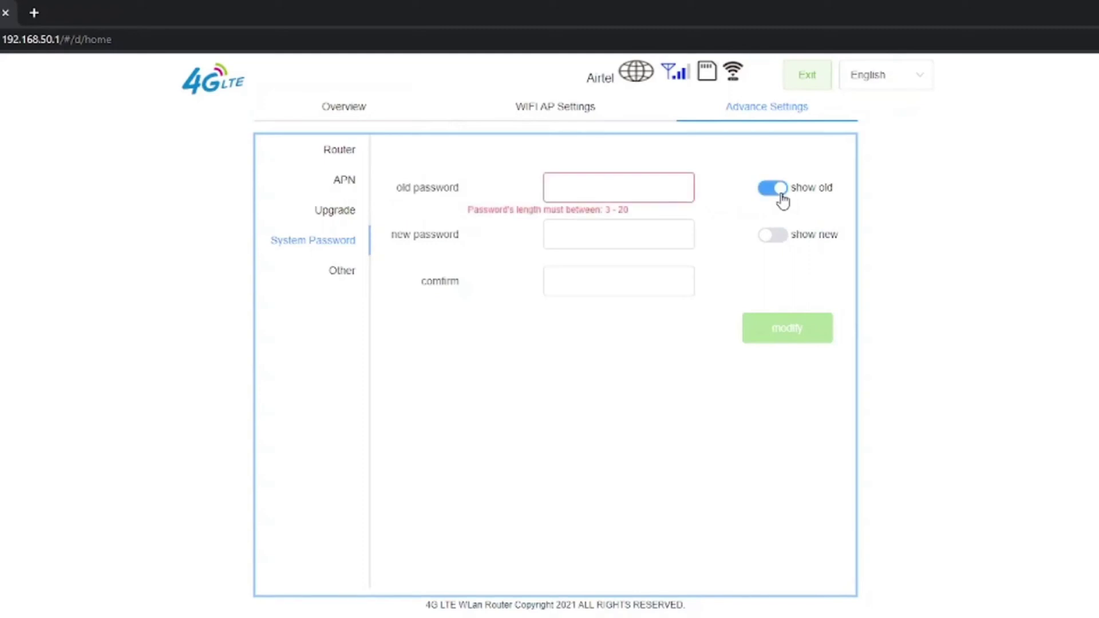
{"action": "left_click", "coordinate": [577, 184]}
{"action": "left_click", "coordinate": [577, 183]}
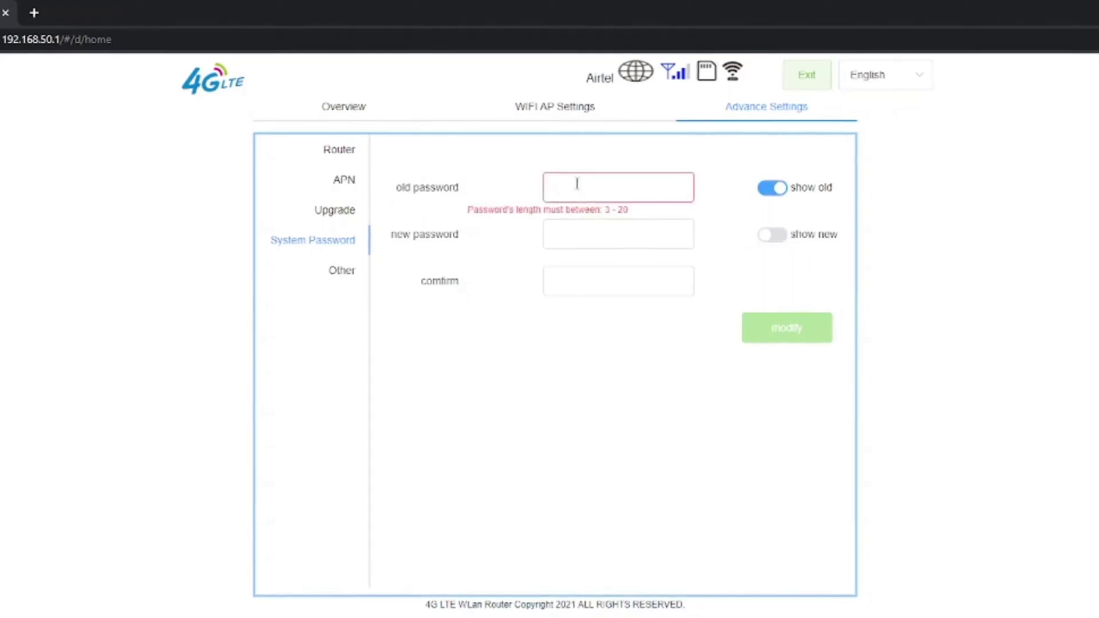
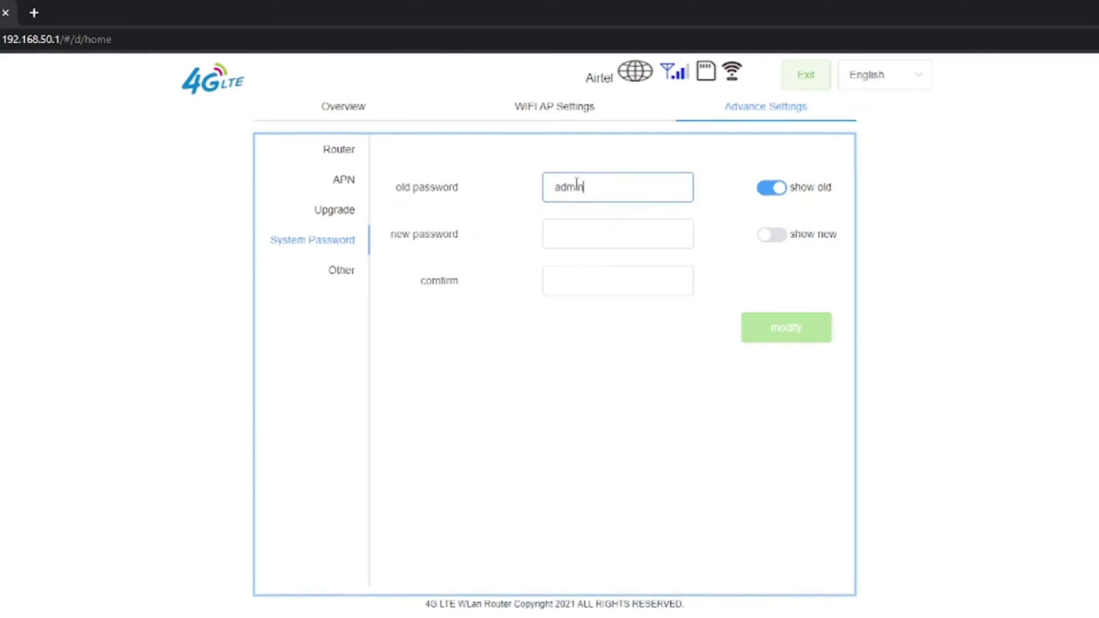
Step: Enter and confirm the new admin password with show new enabled, then save it
{"action": "left_click", "coordinate": [594, 233]}
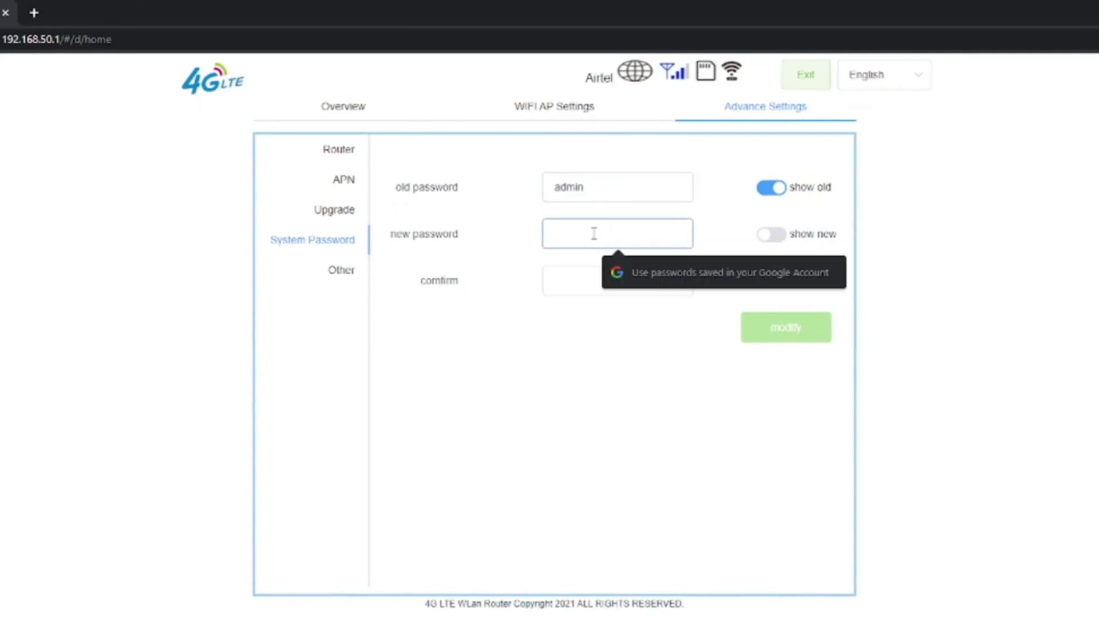
{"action": "left_click", "coordinate": [771, 234]}
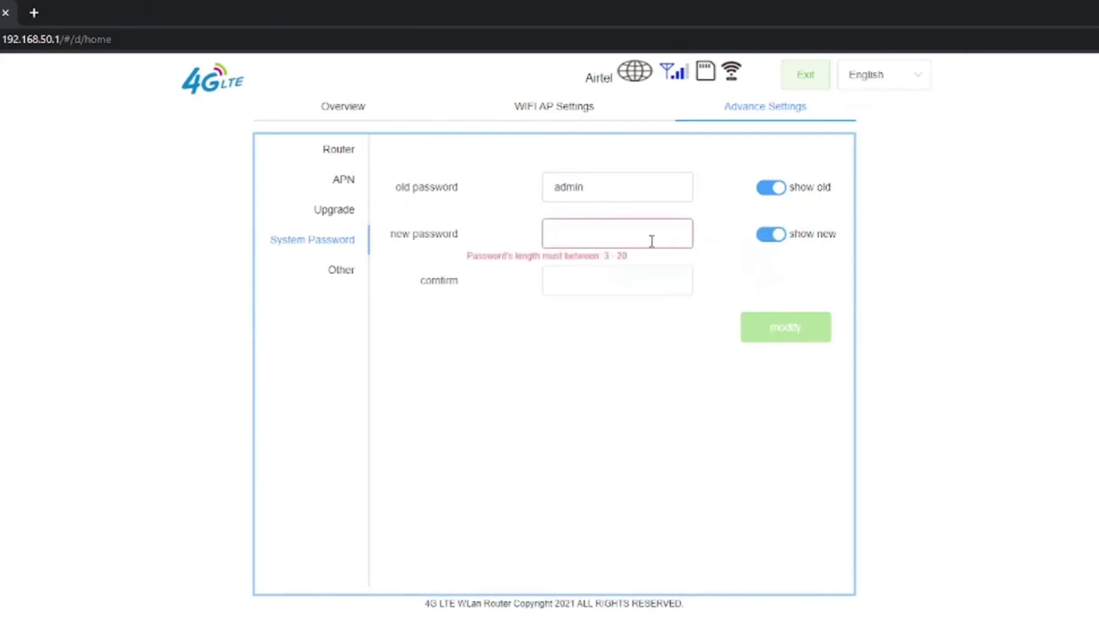
{"action": "left_click", "coordinate": [588, 237]}
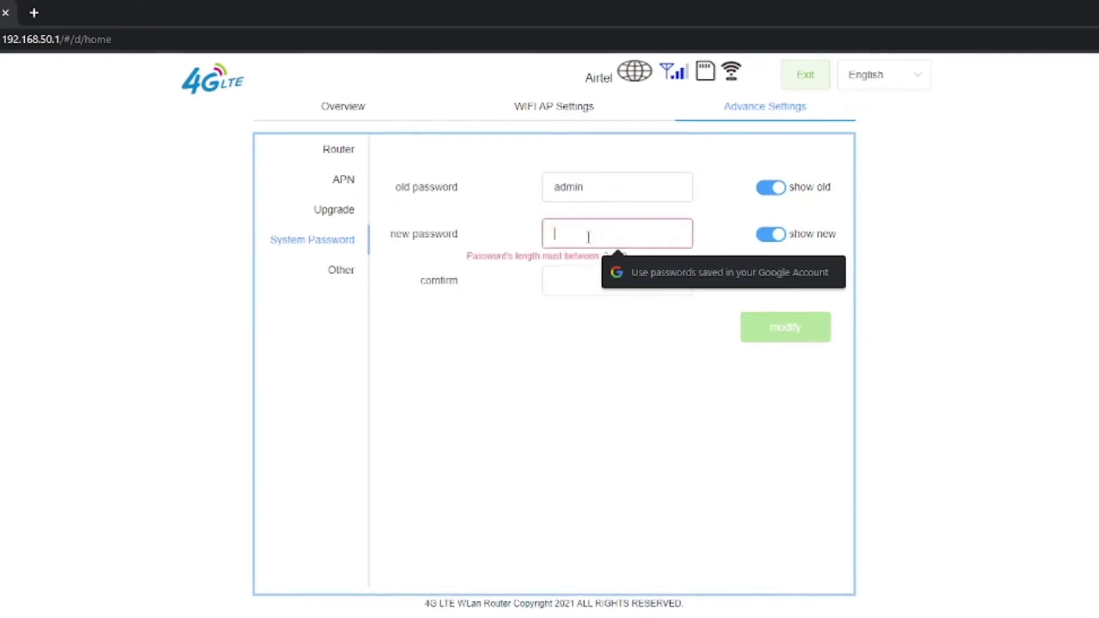
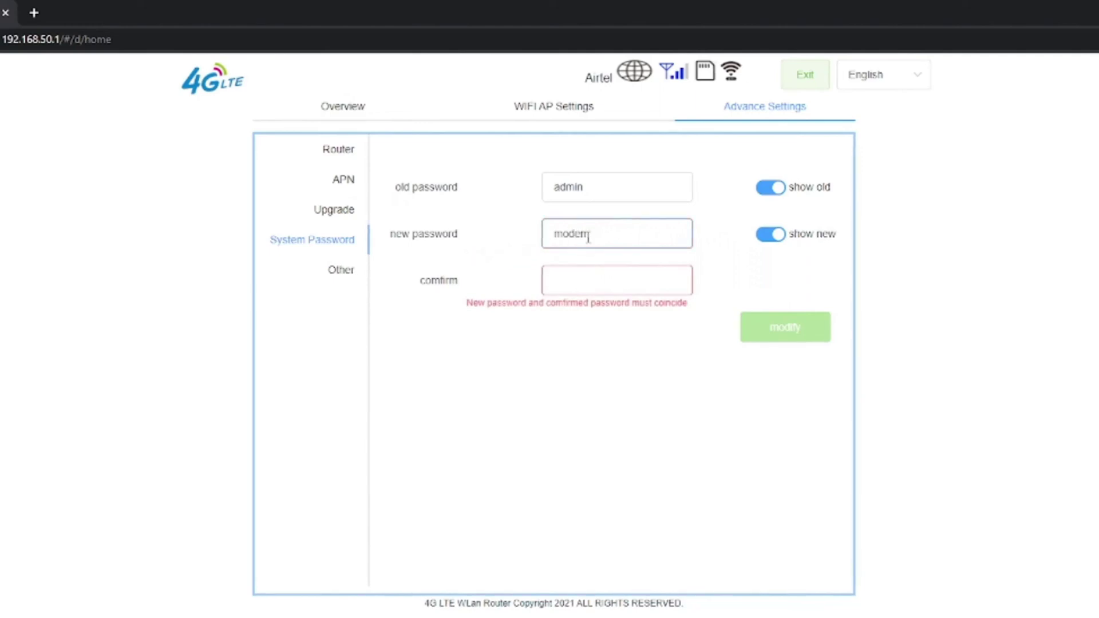
{"action": "left_click", "coordinate": [593, 279]}
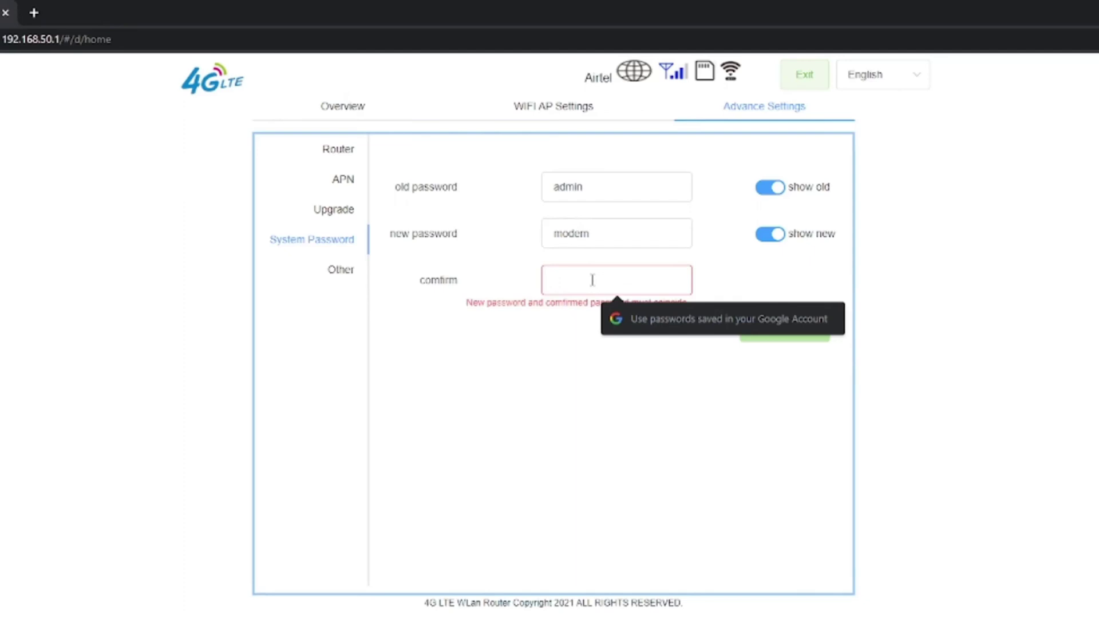
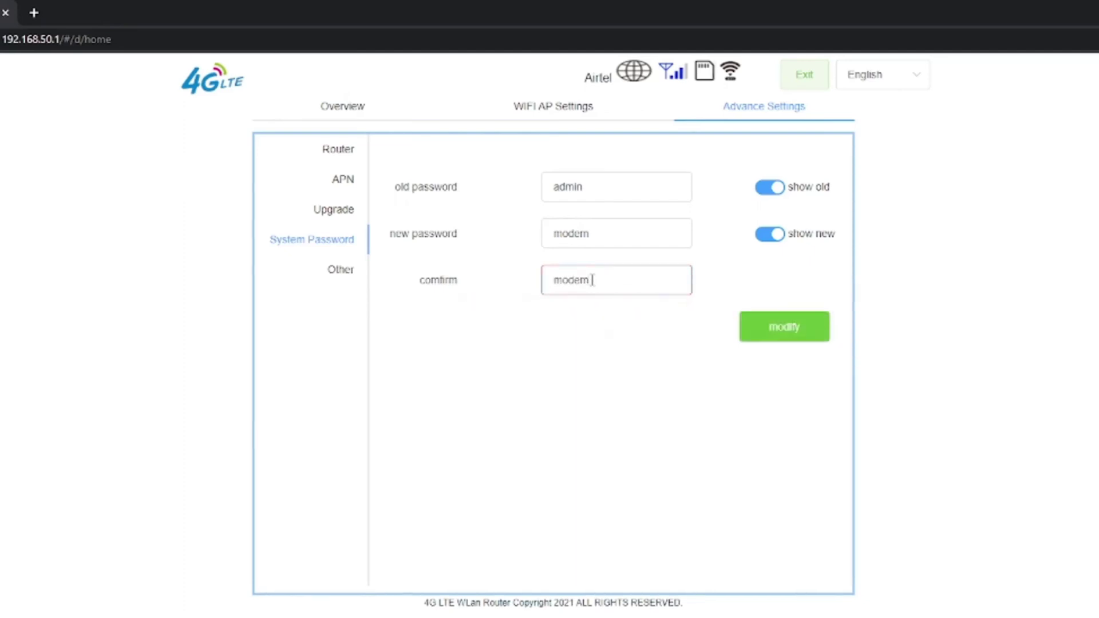
{"action": "left_click", "coordinate": [814, 335]}
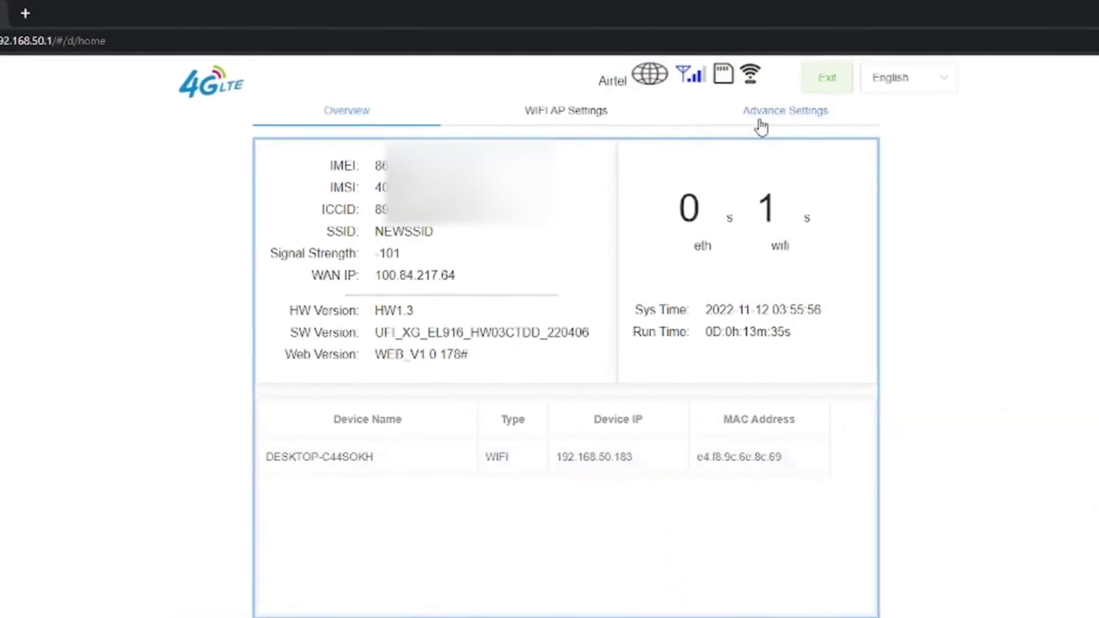
Step: Log back in, open Advance Settings > Other, and keep Network Mode at 3/4G
{"action": "left_click", "coordinate": [761, 115]}
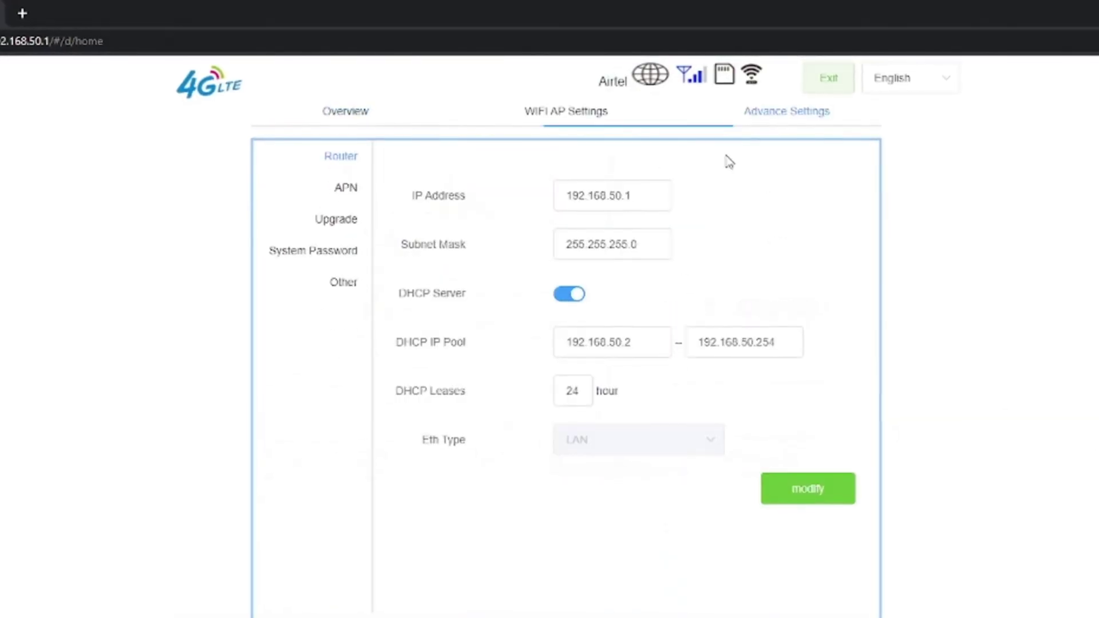
{"action": "left_click", "coordinate": [336, 284]}
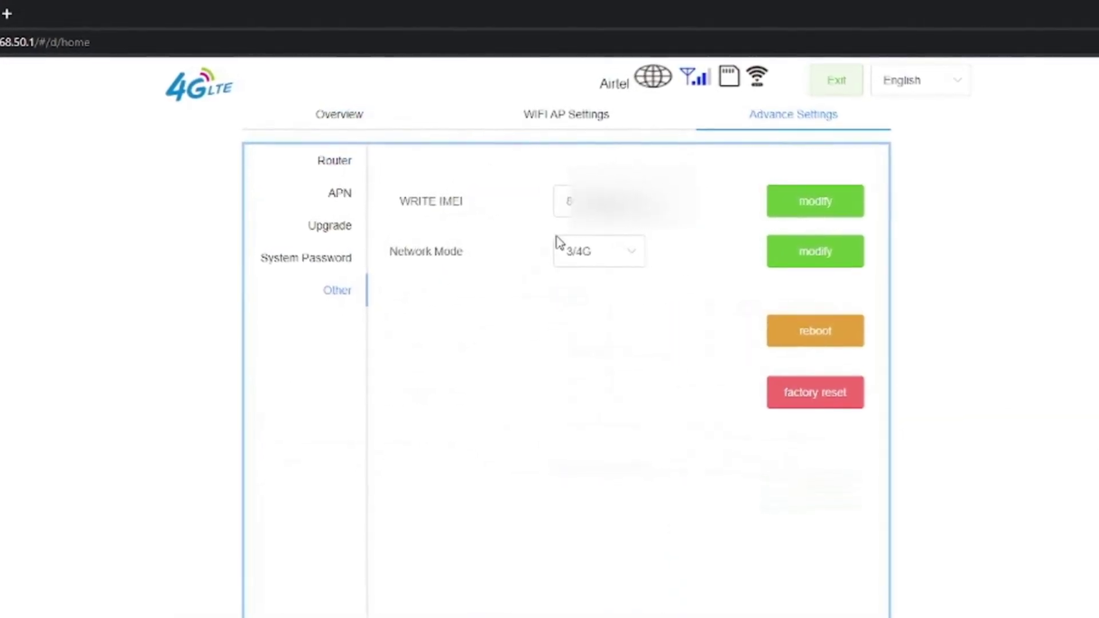
{"action": "left_click_drag", "start_coordinate": [566, 201], "coordinate": [668, 201]}
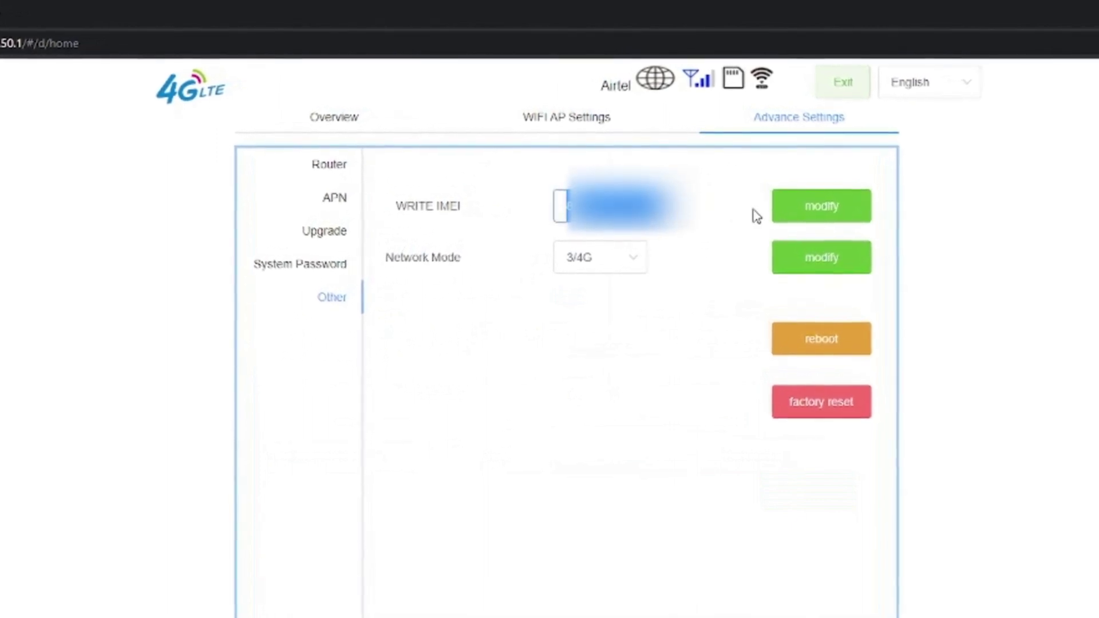
{"action": "left_click", "coordinate": [593, 271]}
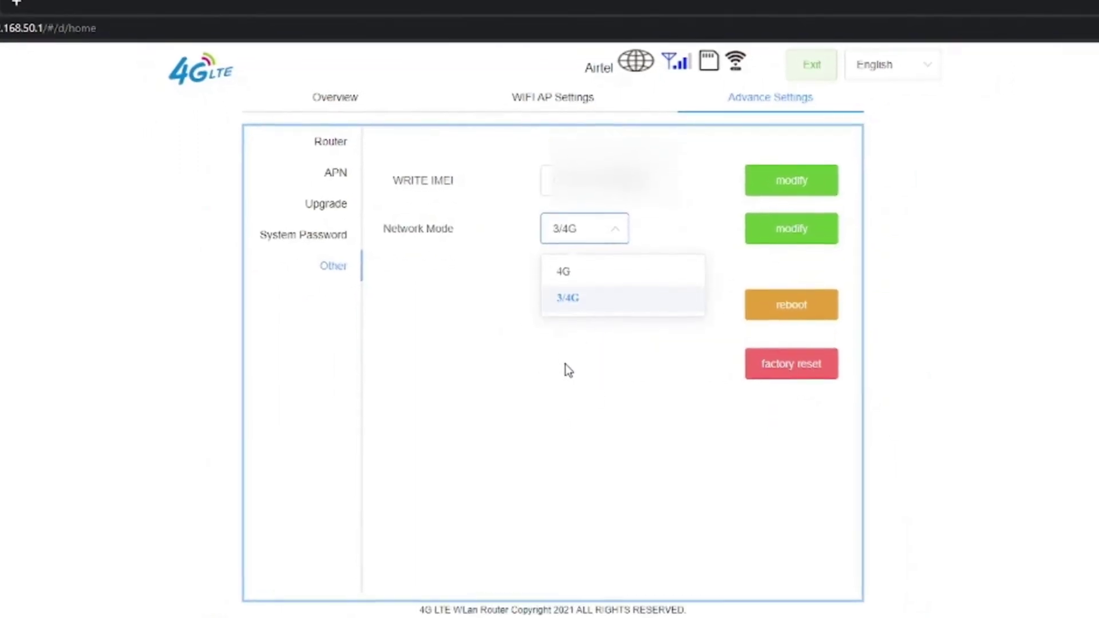
{"action": "left_click", "coordinate": [564, 368]}
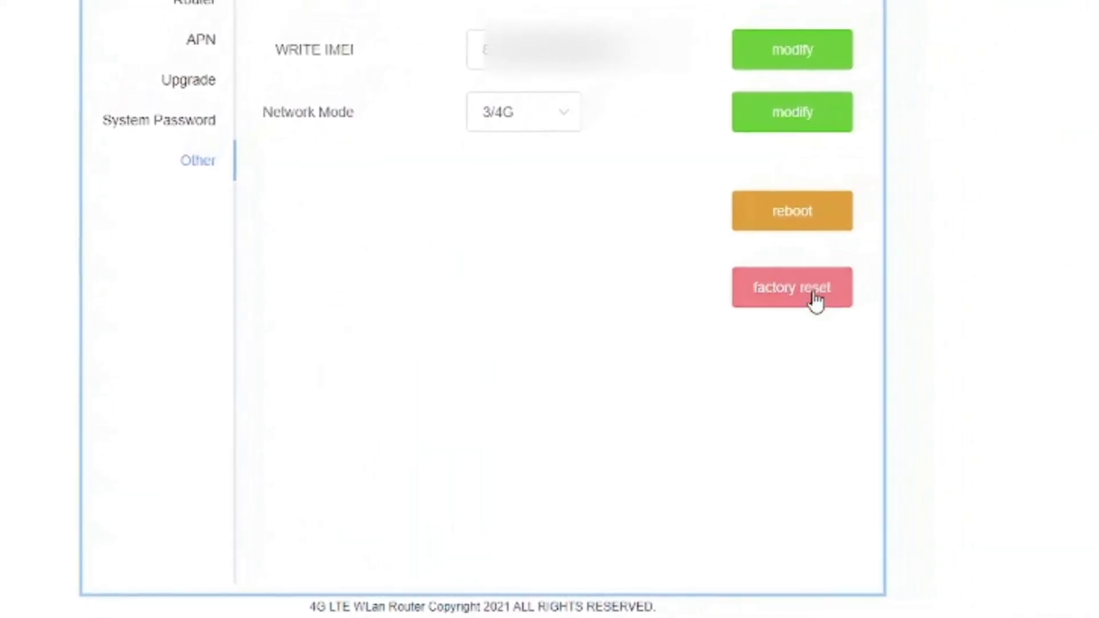
Step: Trigger factory reset on the Other page and accept the reboot confirmation with OK
{"action": "left_click", "coordinate": [779, 310]}
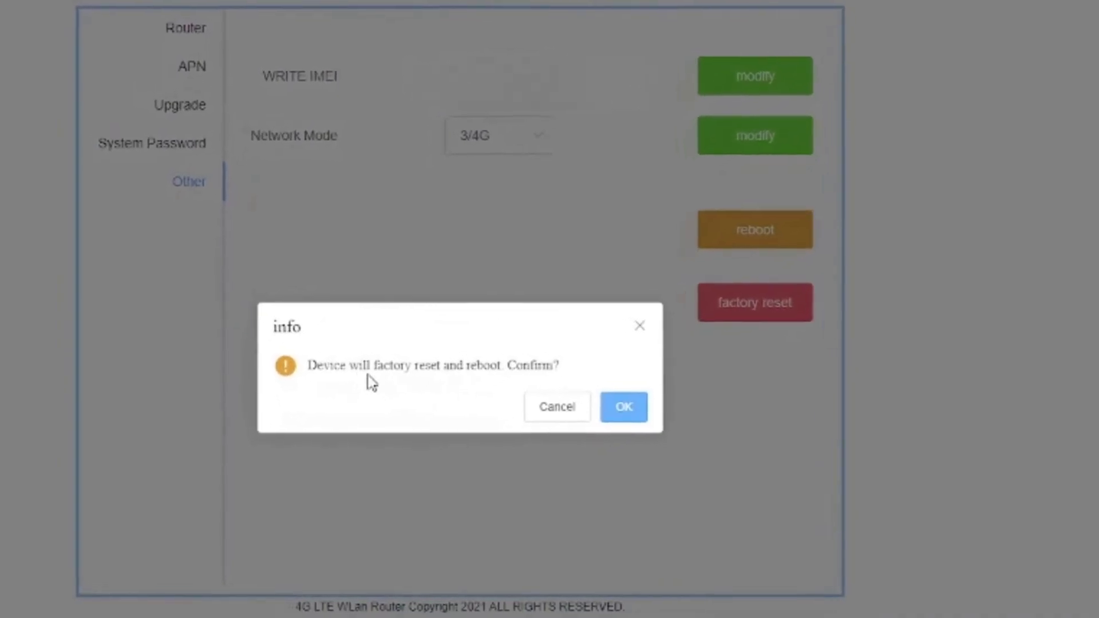
{"action": "left_click_drag", "start_coordinate": [314, 367], "coordinate": [575, 369]}
{"action": "left_click", "coordinate": [623, 406]}
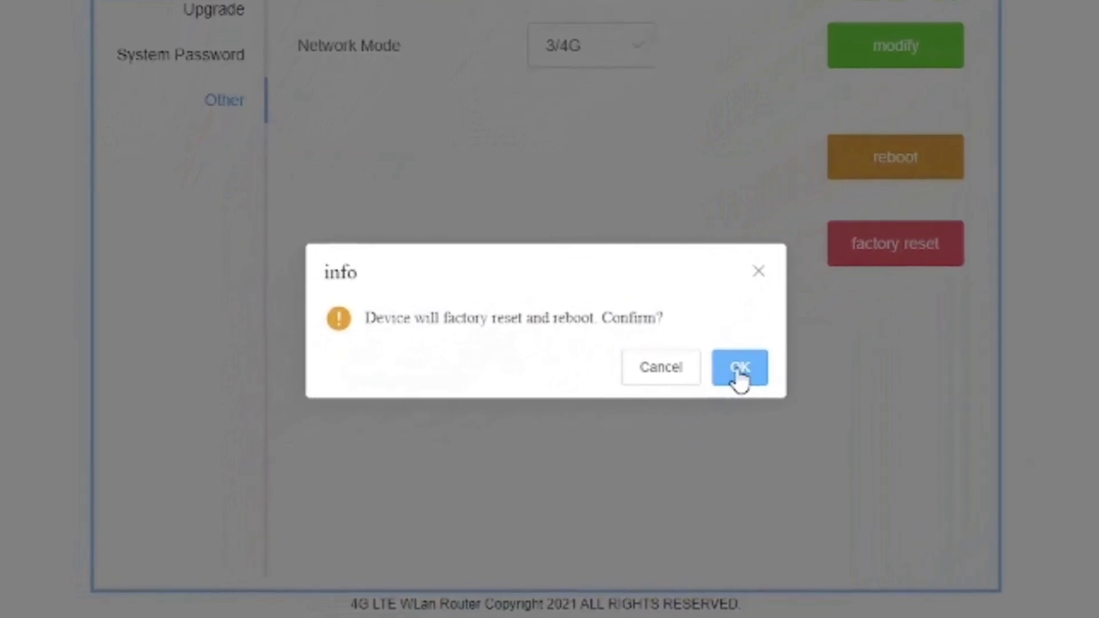
{"action": "left_click", "coordinate": [738, 369]}
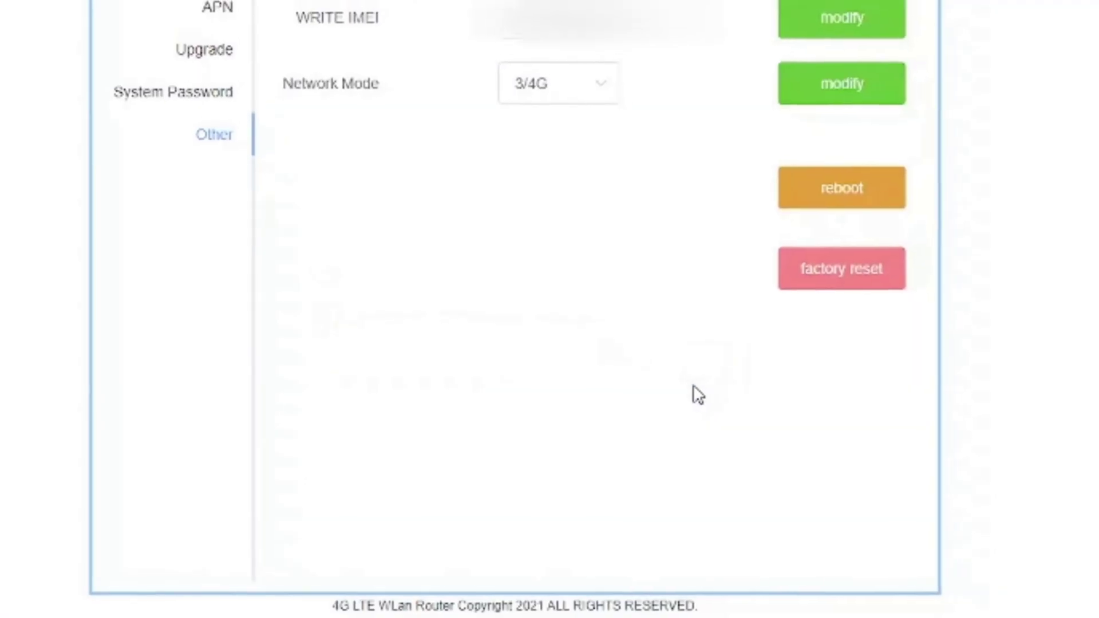